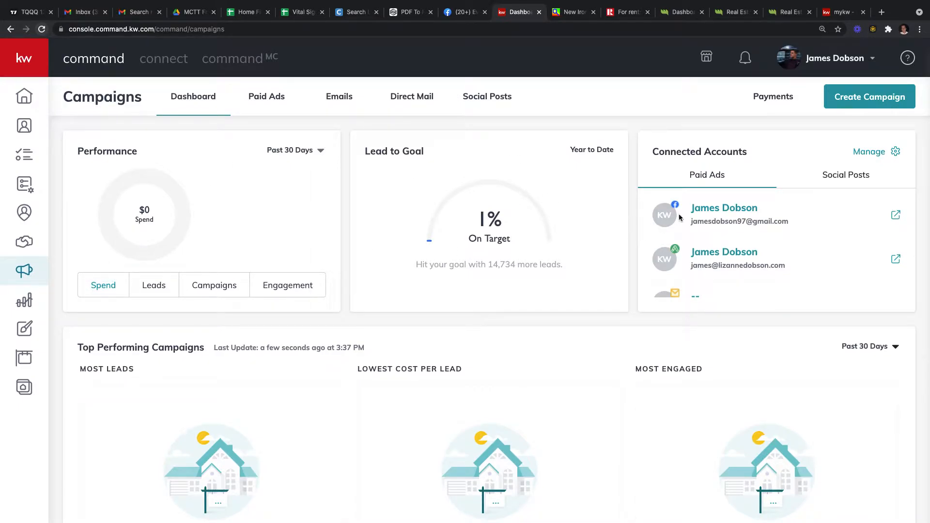
Step: Check the saved payment information from the account menu, then return to the campaigns dashboard
click(818, 63)
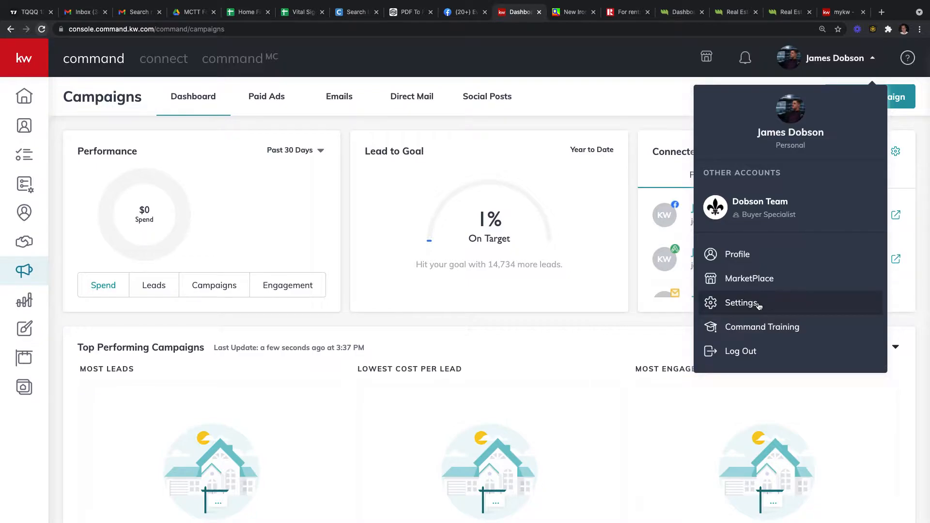
click(641, 107)
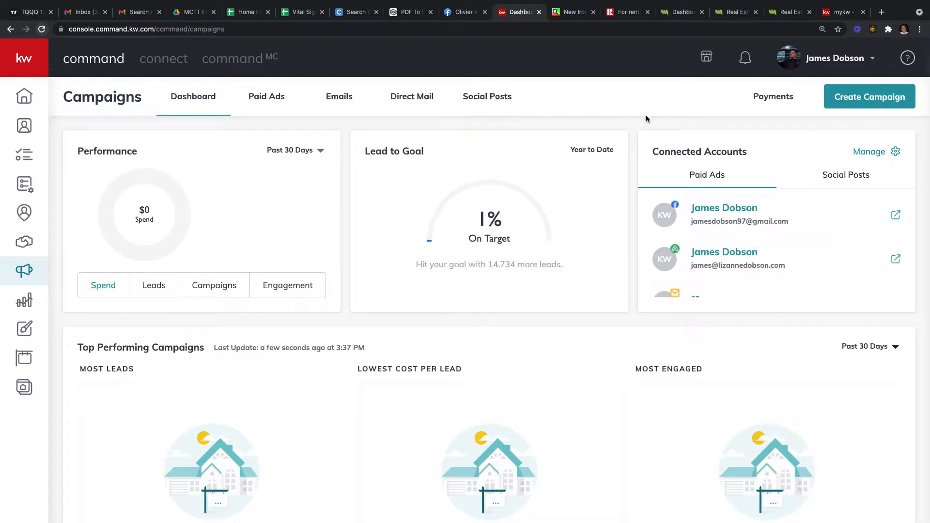
click(775, 99)
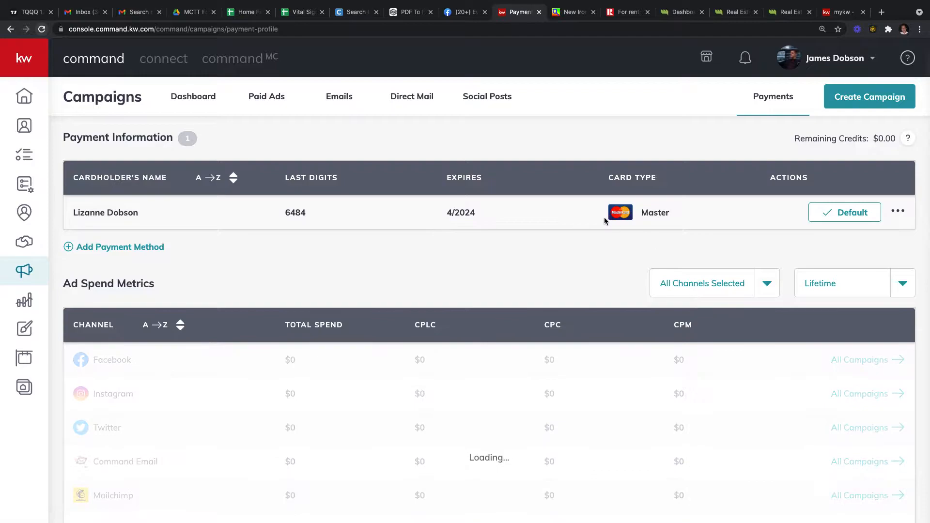
click(215, 97)
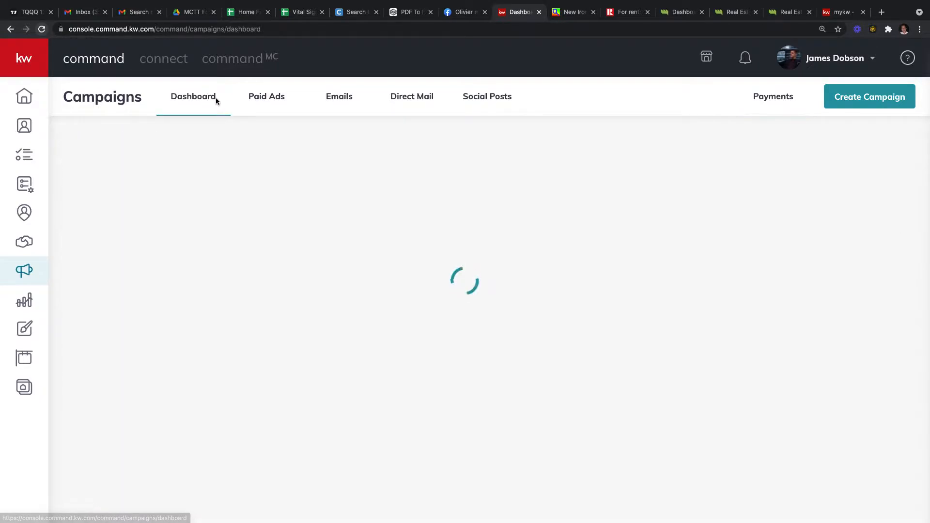
Step: Open the Paid Ads campaign list and highlight a completed campaign's results row
click(271, 100)
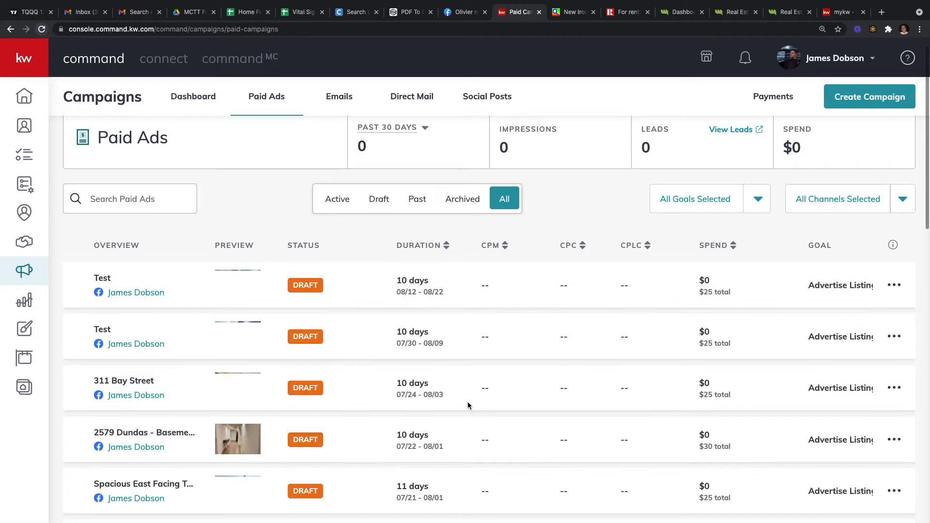
scroll(467, 404, down, 3)
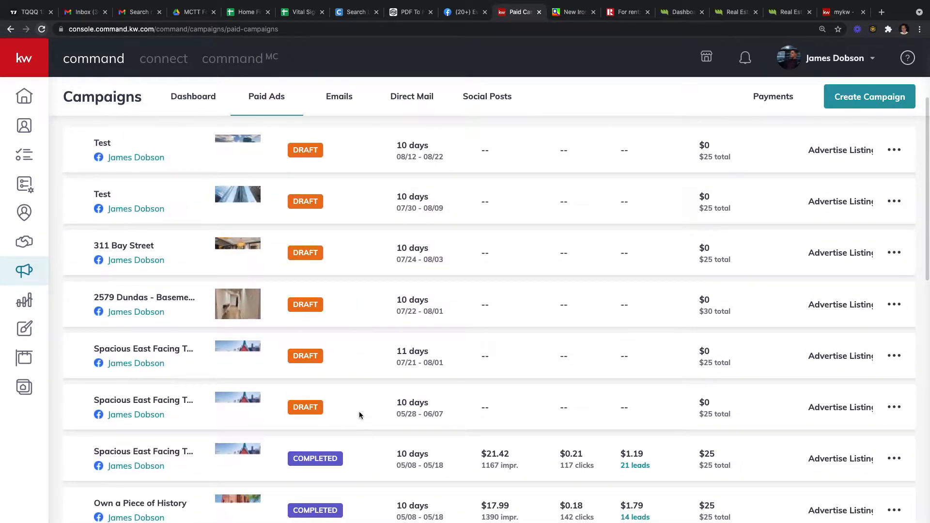
scroll(359, 411, down, 3)
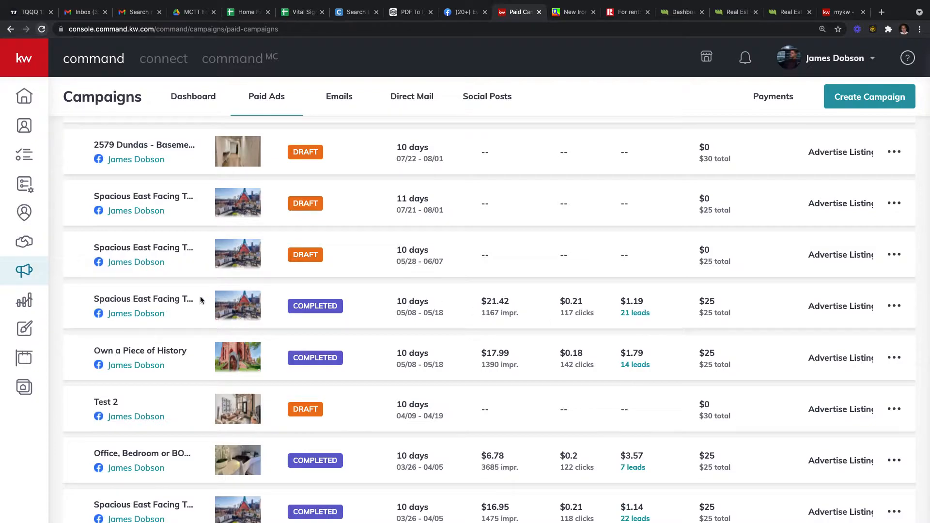
drag(119, 297, 663, 314)
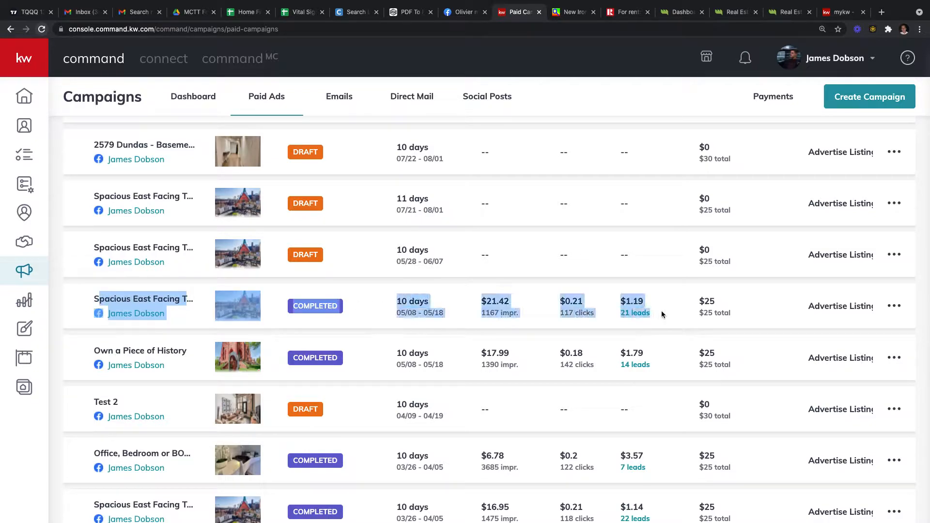
scroll(673, 314, up, 1)
click(730, 310)
scroll(717, 305, up, 1)
Step: Highlight completed campaigns' figures: 21 leads, $25 spend, $1.19 and $1.14 cost per lead
drag(717, 305, 688, 301)
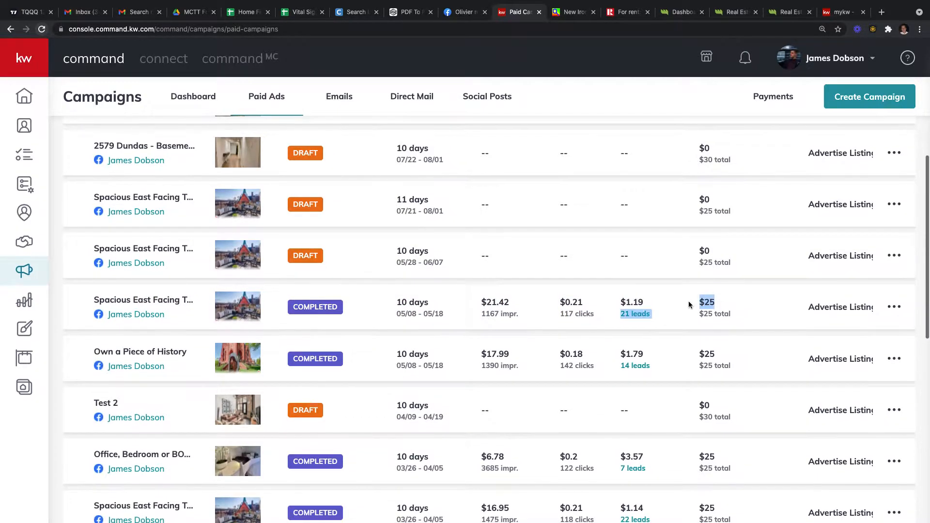
mouse_move(644, 305)
mouse_down()
mouse_move(623, 306)
mouse_move(633, 306)
mouse_up()
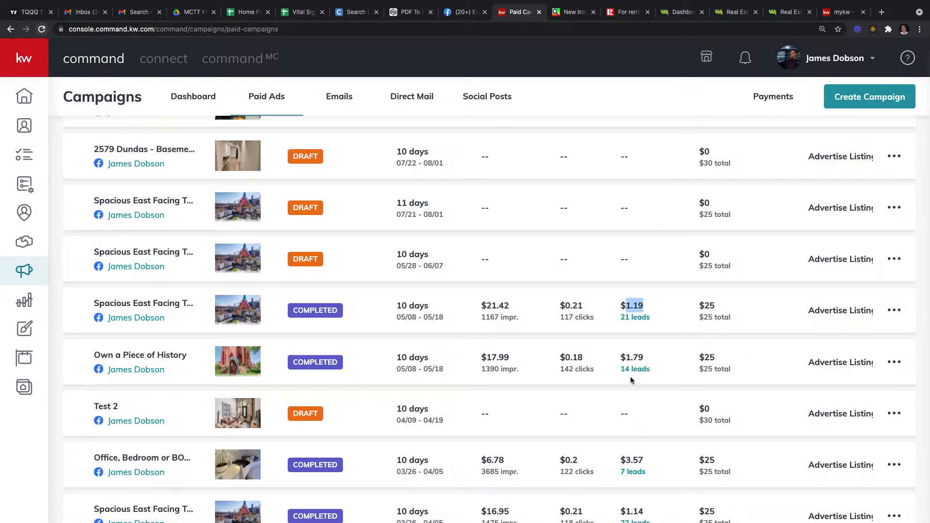
scroll(632, 381, down, 2)
drag(646, 400, 621, 396)
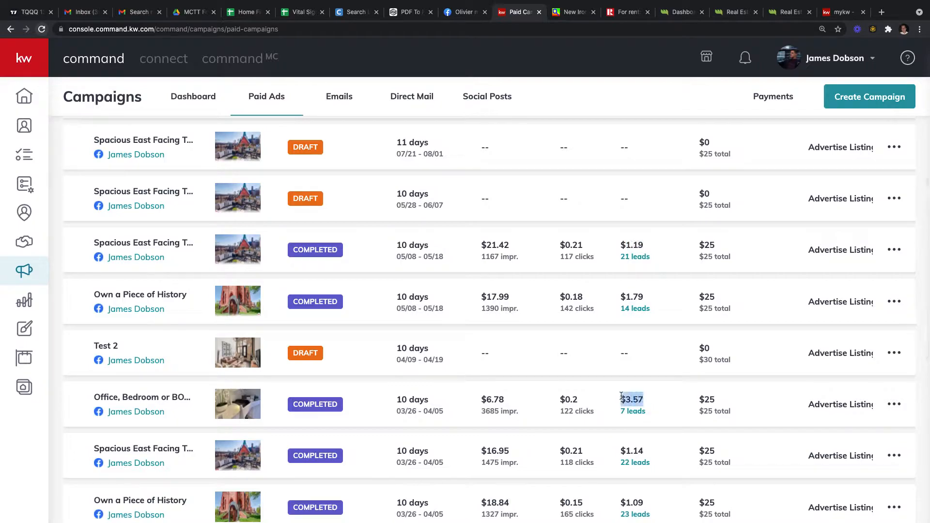
mouse_move(644, 451)
mouse_down()
mouse_move(614, 453)
mouse_move(632, 450)
mouse_up()
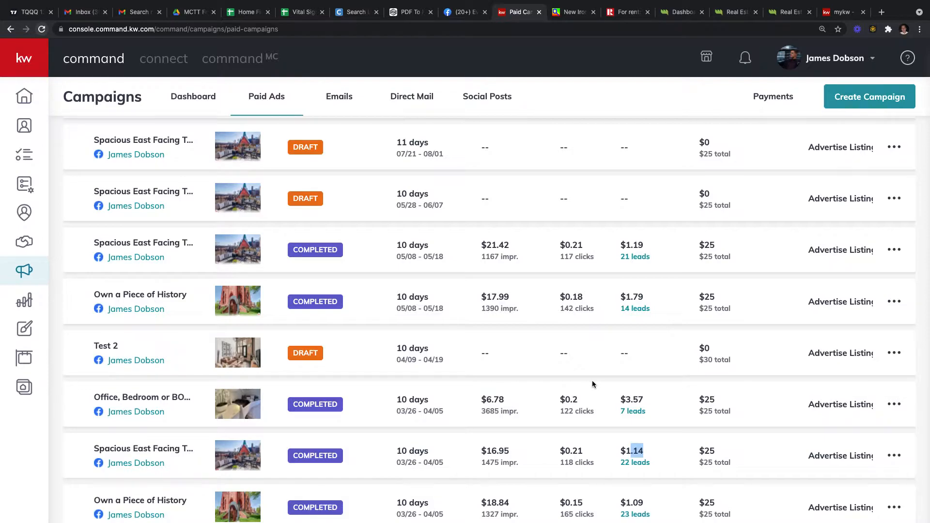
scroll(598, 335, up, 8)
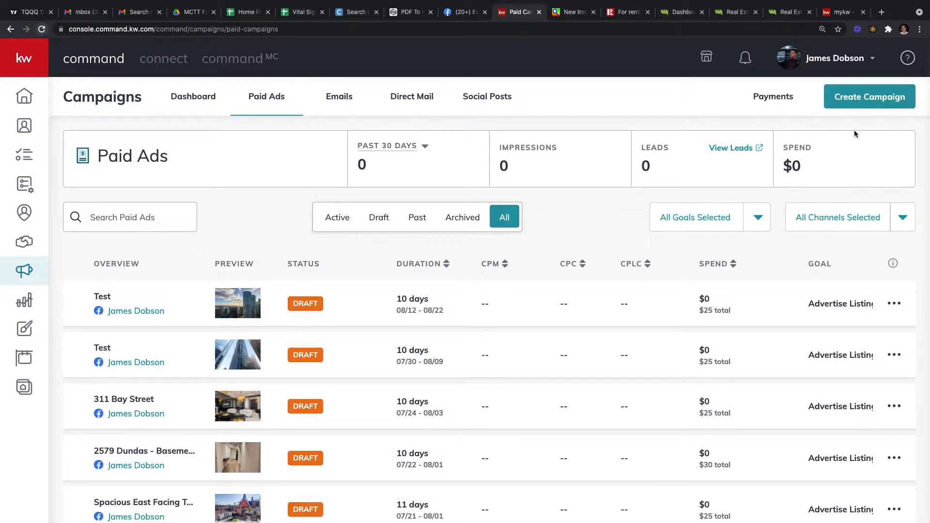
Step: Start a Social Ad campaign named 'Test' with the Advertise Listing goal on Facebook
click(843, 104)
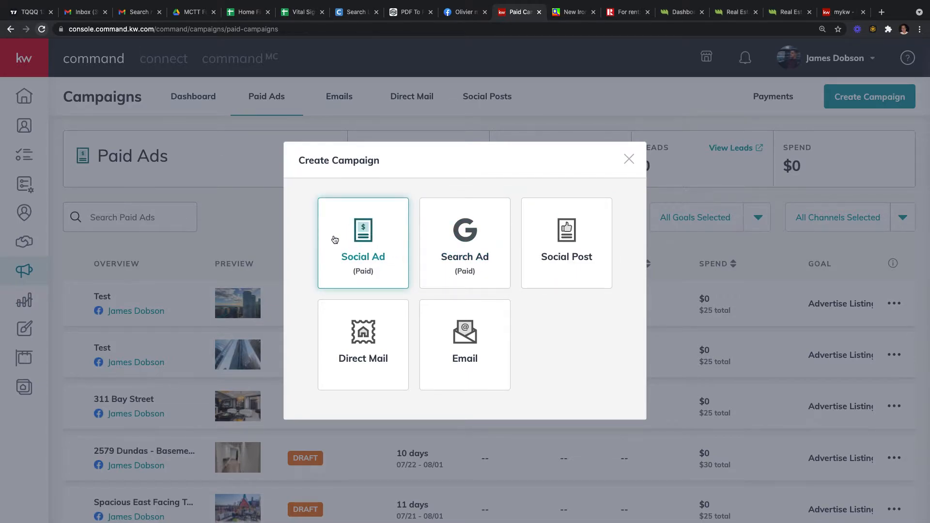
click(372, 250)
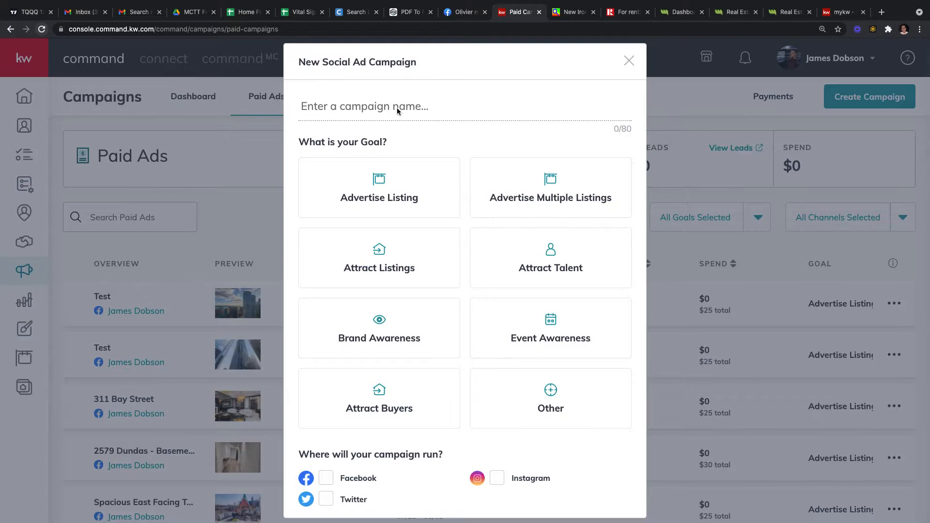
text(Test)
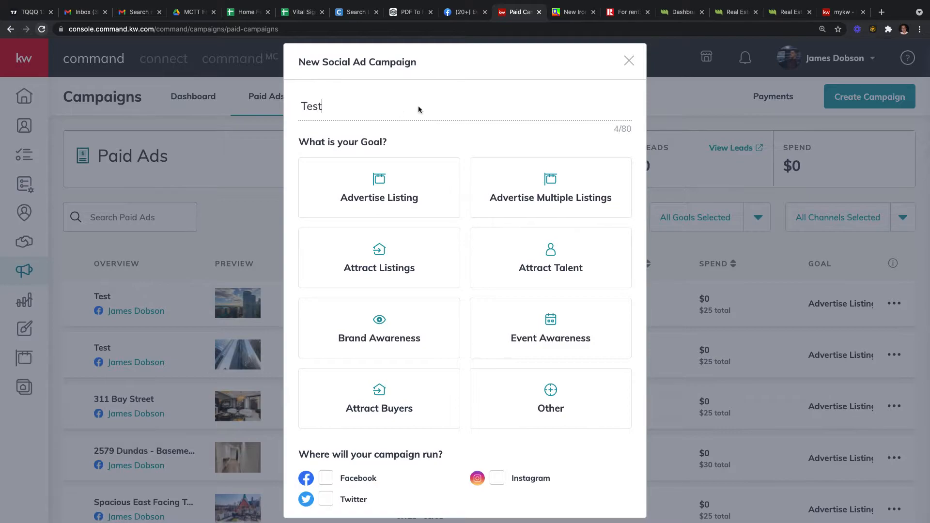
click(393, 181)
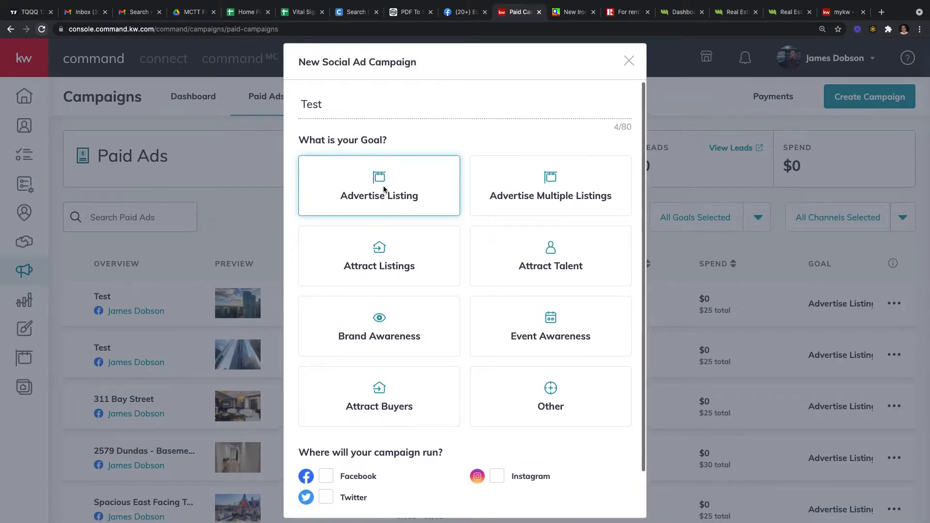
click(382, 189)
scroll(403, 191, down, 1)
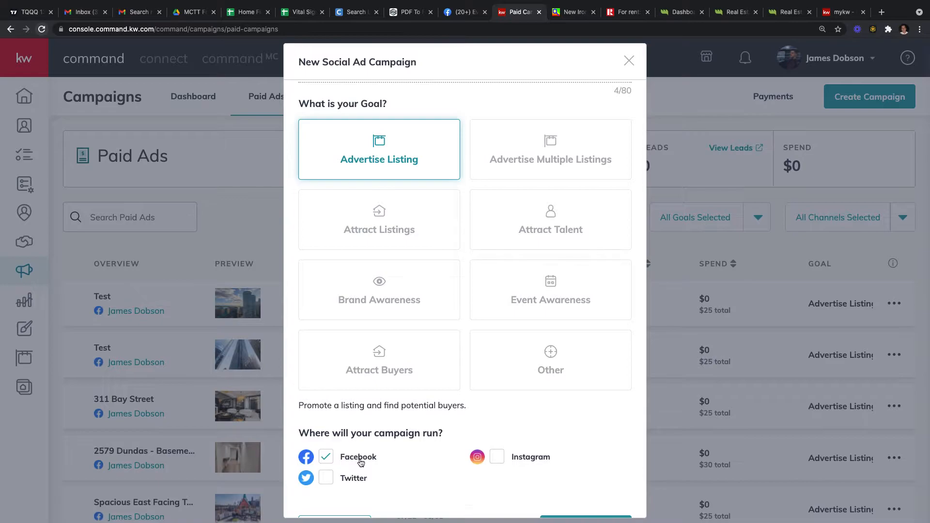
scroll(361, 463, down, 1)
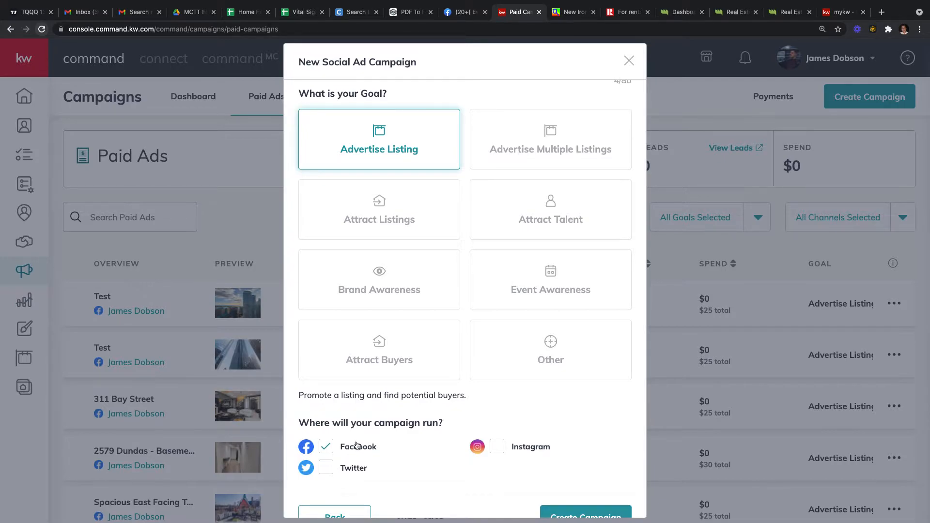
scroll(357, 443, up, 3)
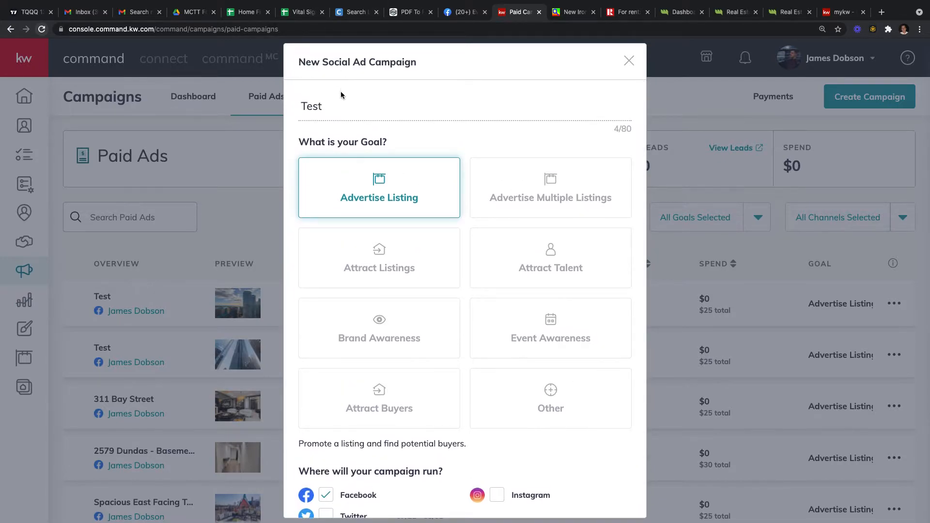
drag(342, 104, 292, 104)
scroll(426, 137, down, 2)
scroll(420, 144, up, 2)
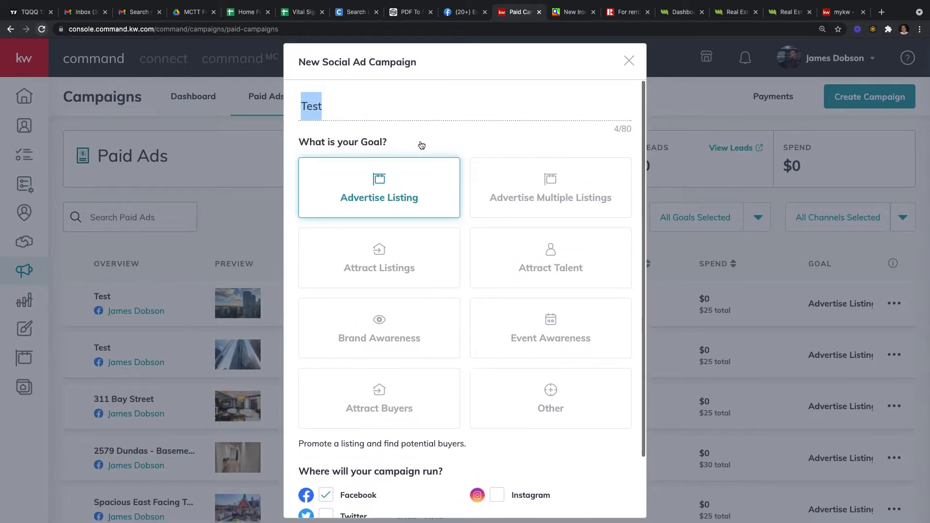
scroll(423, 144, down, 5)
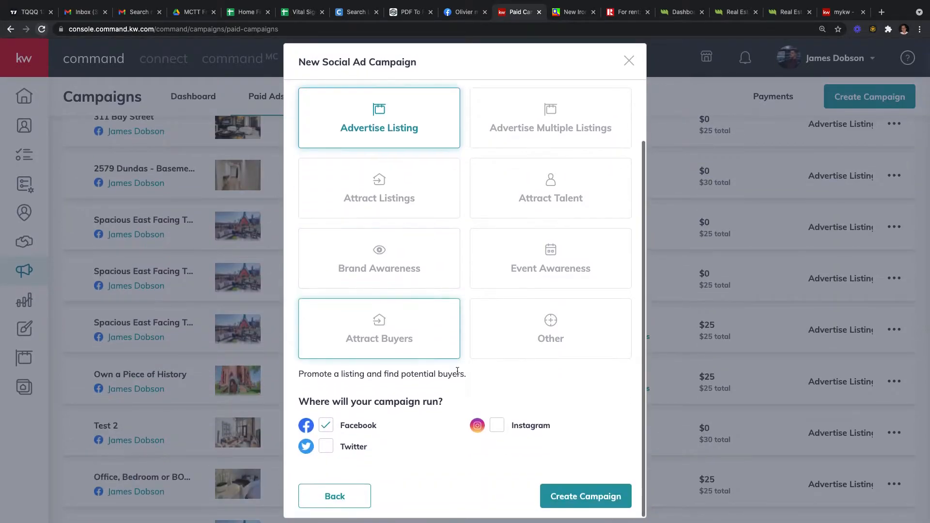
Step: Create the Test campaign and dismiss the Preview and Crop Image dialog to reach property search
click(573, 506)
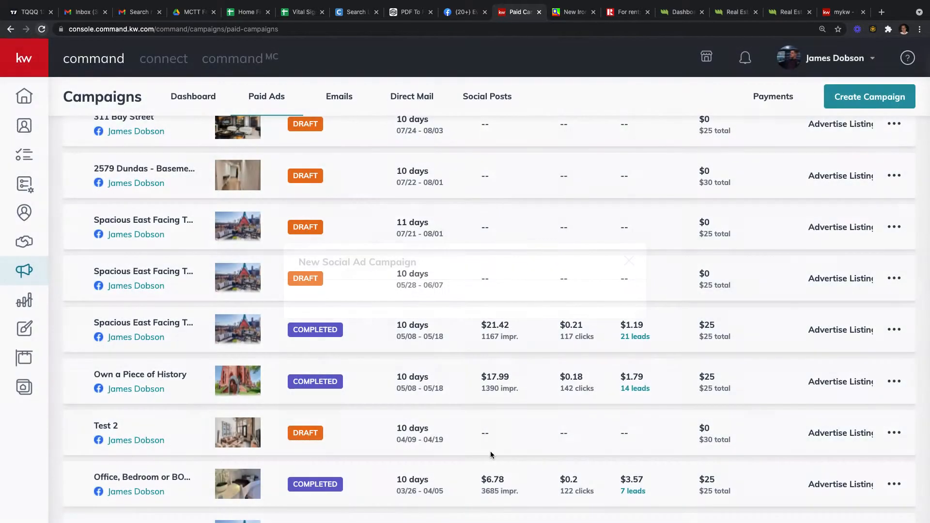
mouse_move(300, 3)
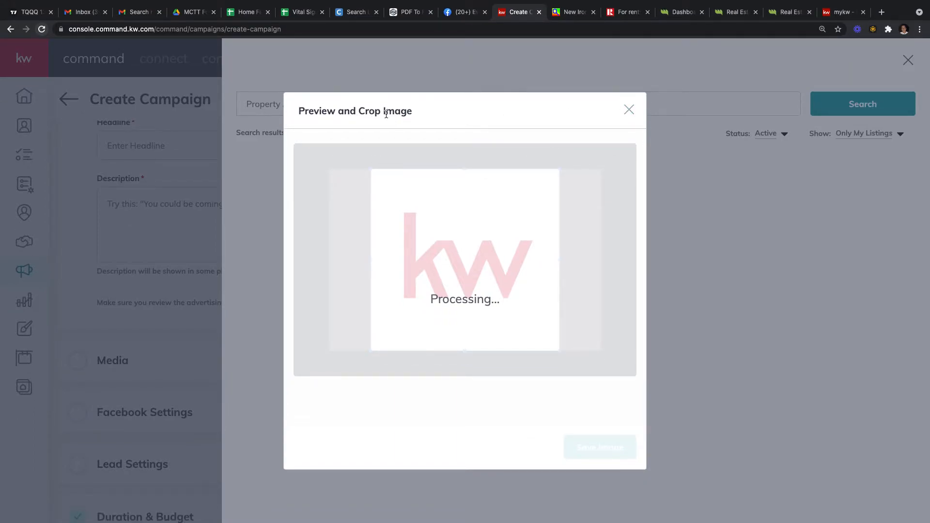
click(629, 111)
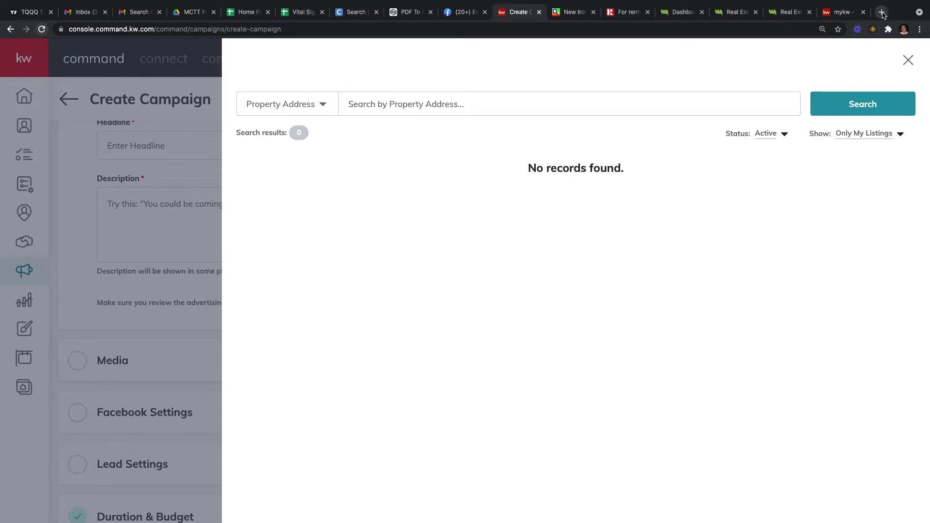
Step: Open the team's Keller Williams website ('dobson') in a new browser tab
click(882, 12)
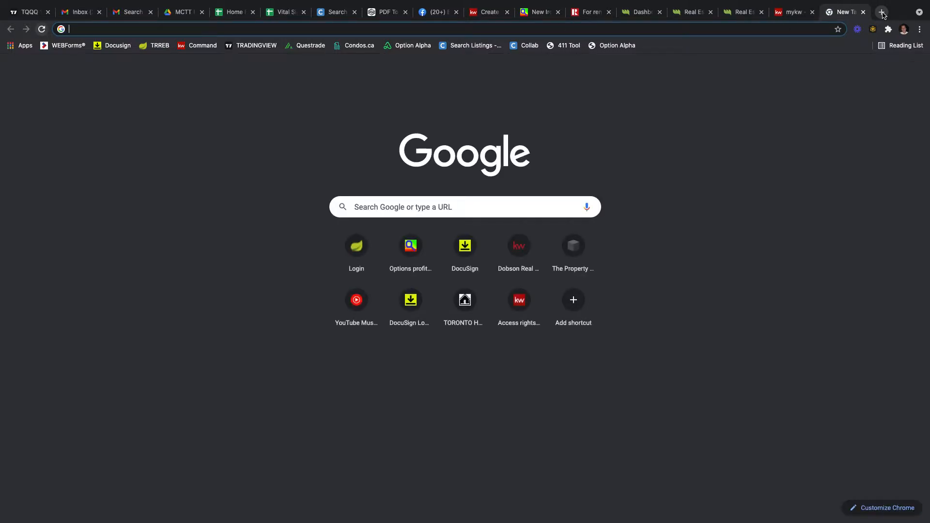
text(dobson.kellerwilliamsrealty.ca)
key(Return)
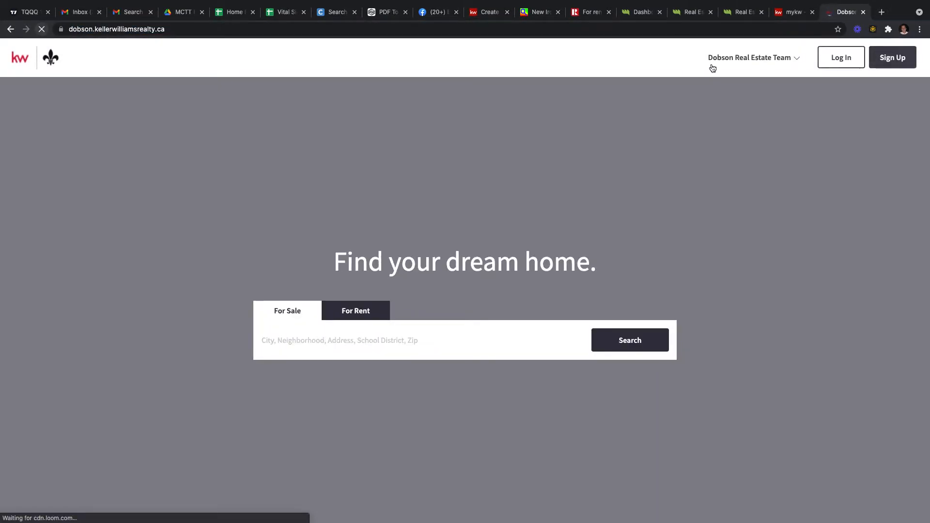
scroll(479, 294, down, 1)
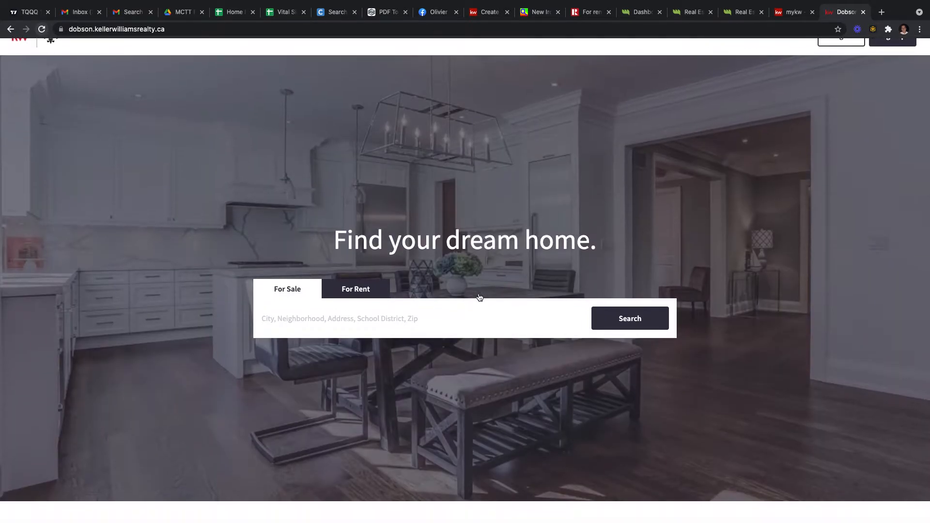
scroll(478, 293, up, 1)
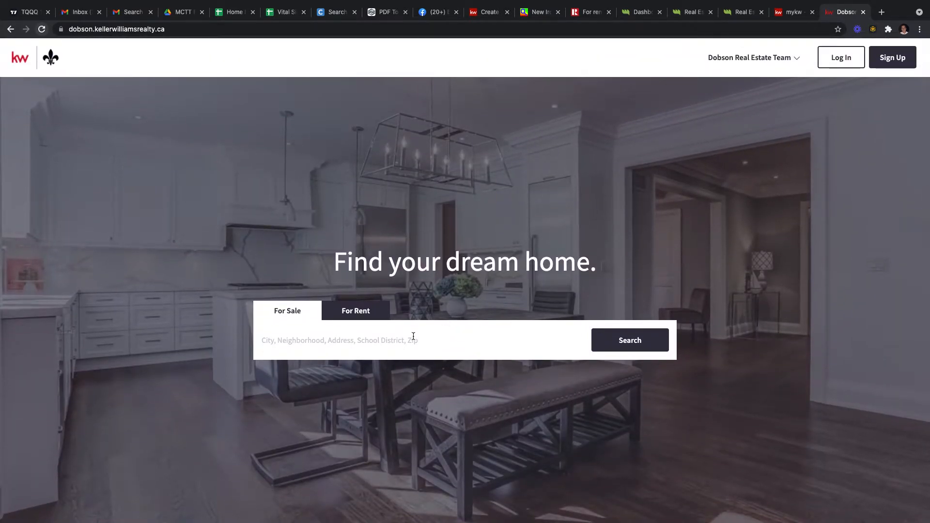
Step: Run a home search for Toronto
click(398, 338)
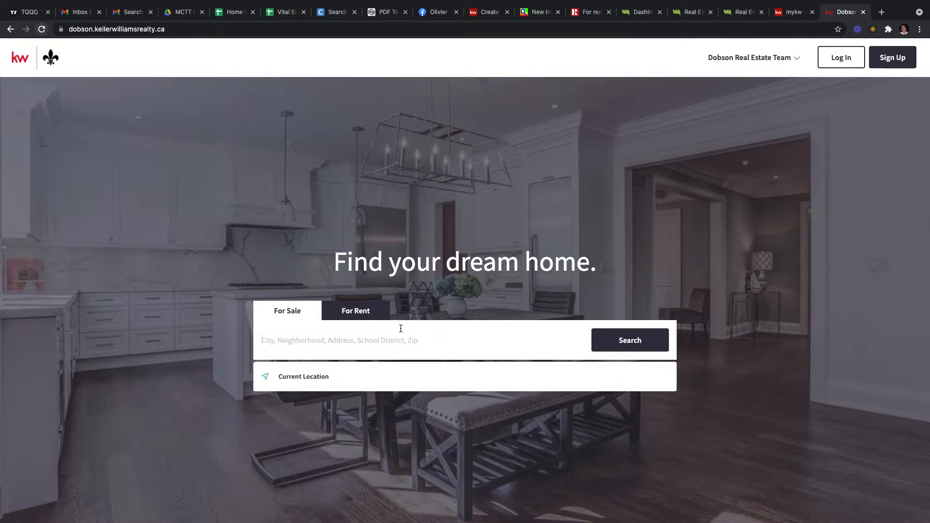
text(Toronto)
key(Return)
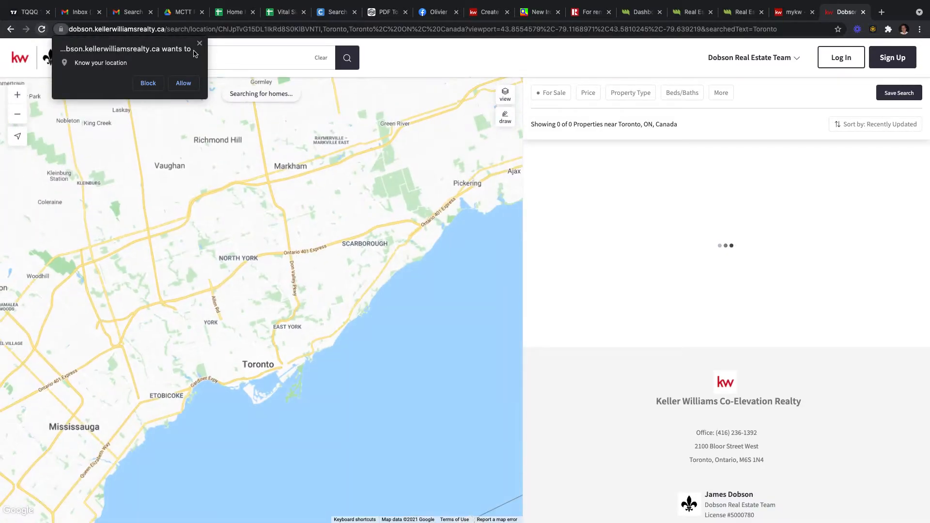
Step: Filter Toronto listings to $1.00m–$3.50m and Townhomes / Condos / Co-ops
click(200, 43)
scroll(250, 356, up, 3)
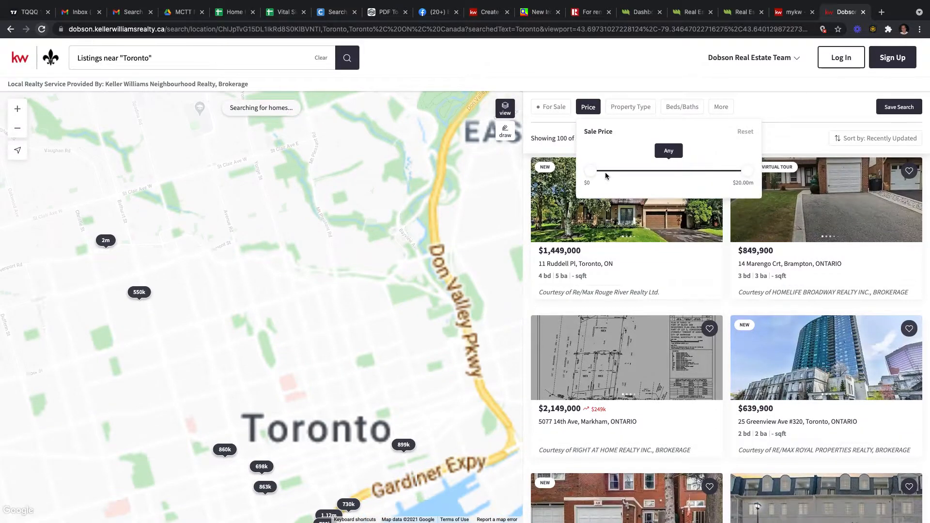
click(674, 173)
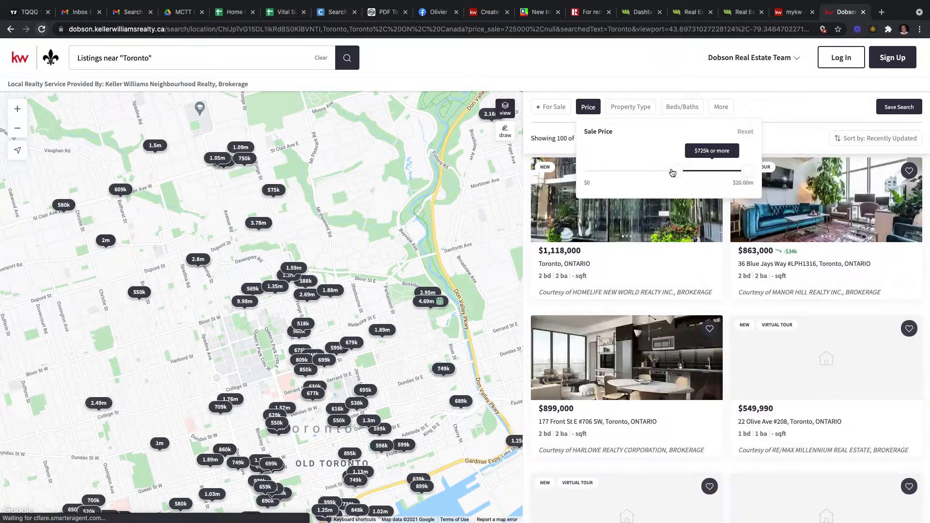
drag(677, 172, 703, 168)
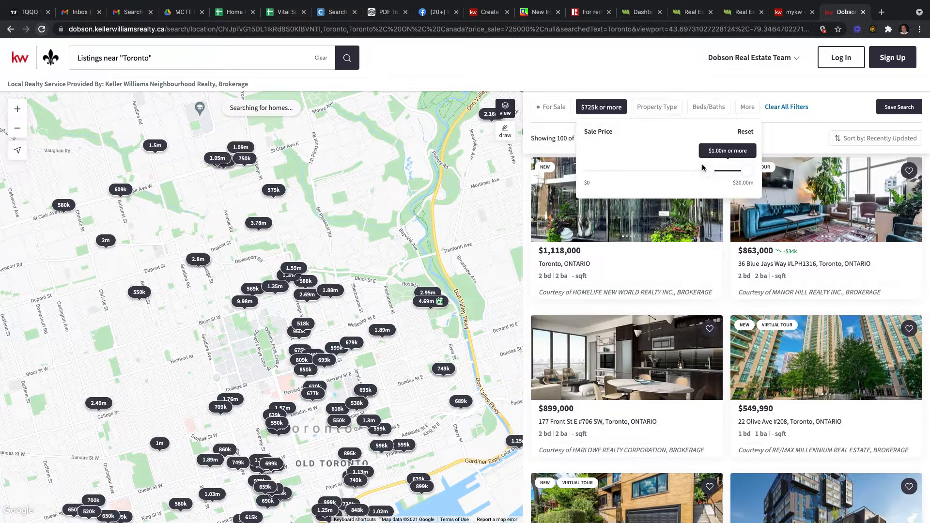
drag(728, 168, 707, 179)
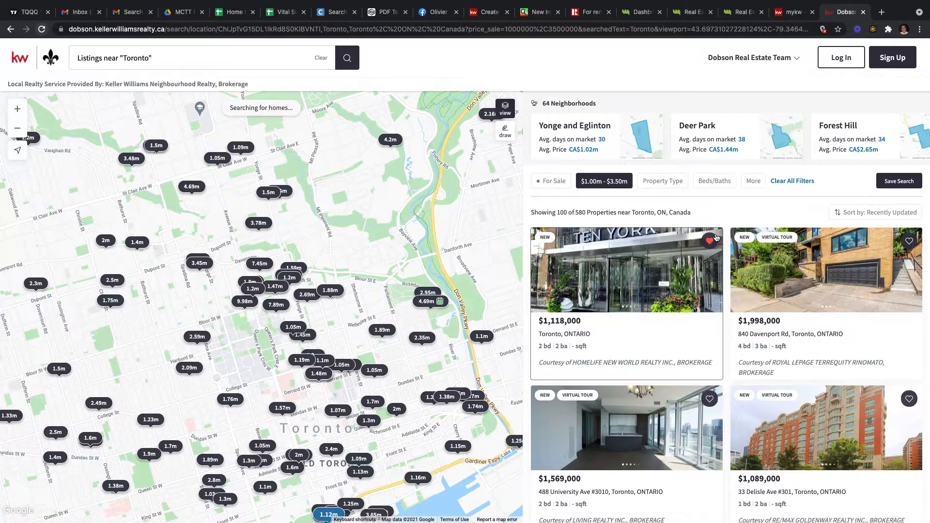
click(660, 183)
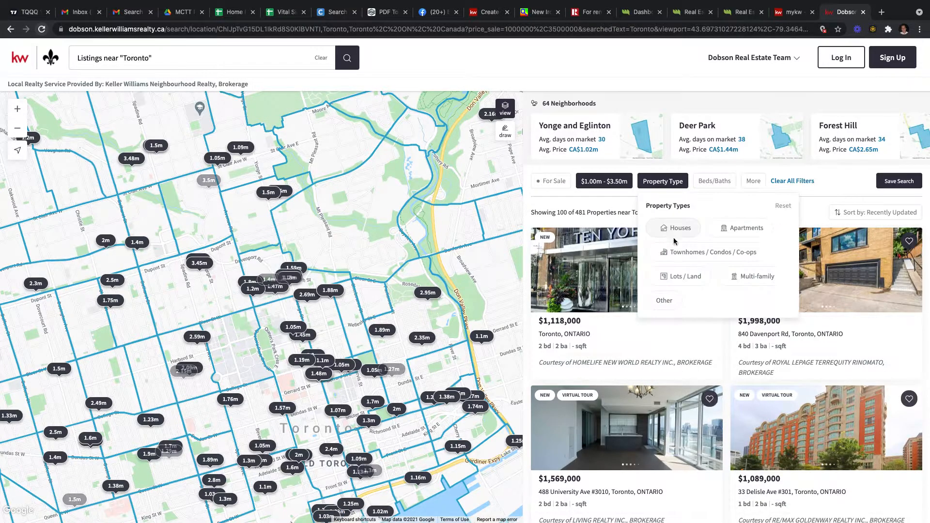
click(712, 257)
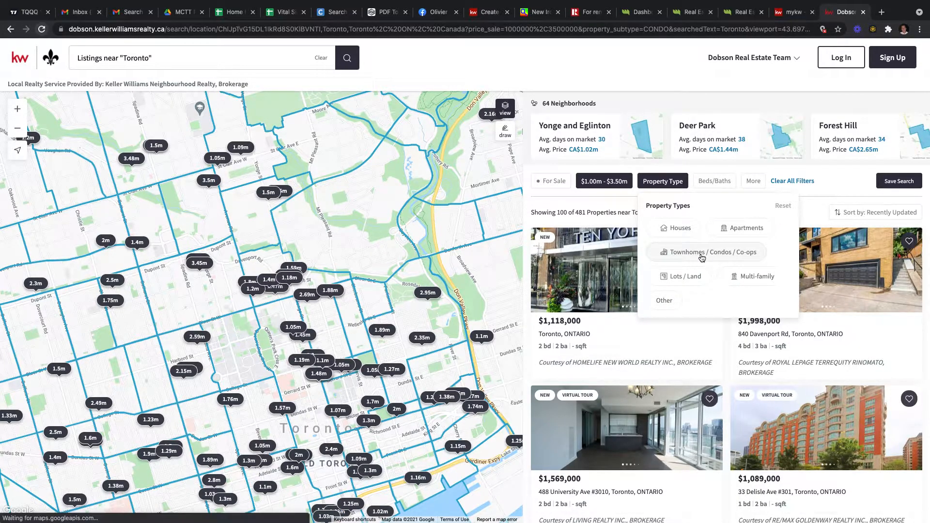
click(683, 187)
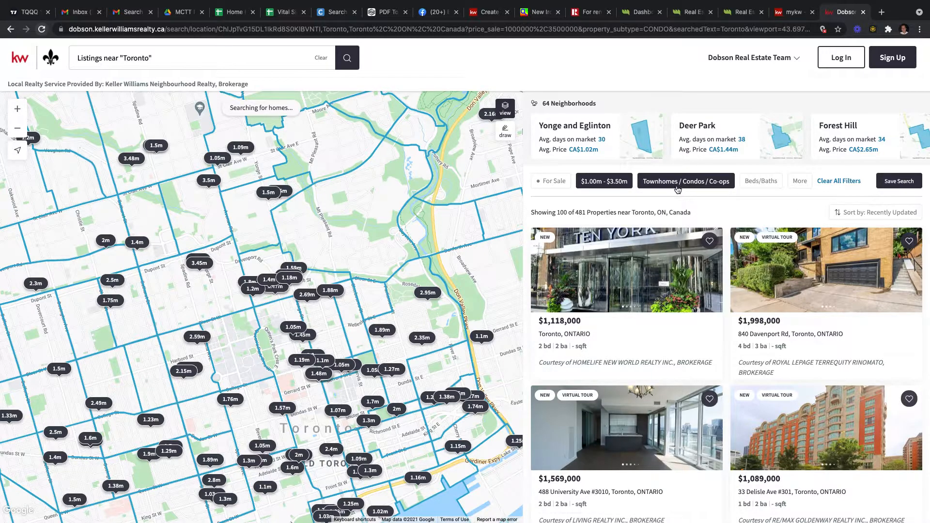
drag(237, 360, 263, 202)
scroll(699, 315, down, 3)
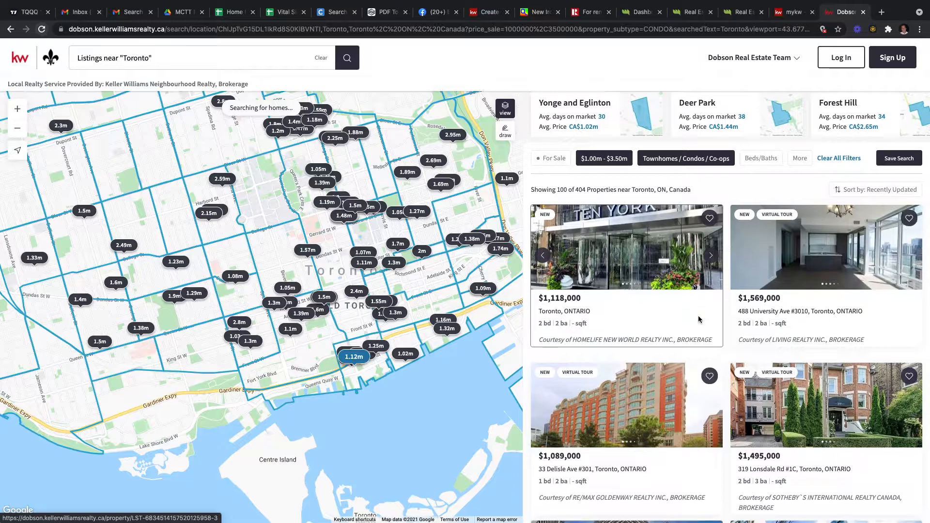
scroll(699, 318, down, 4)
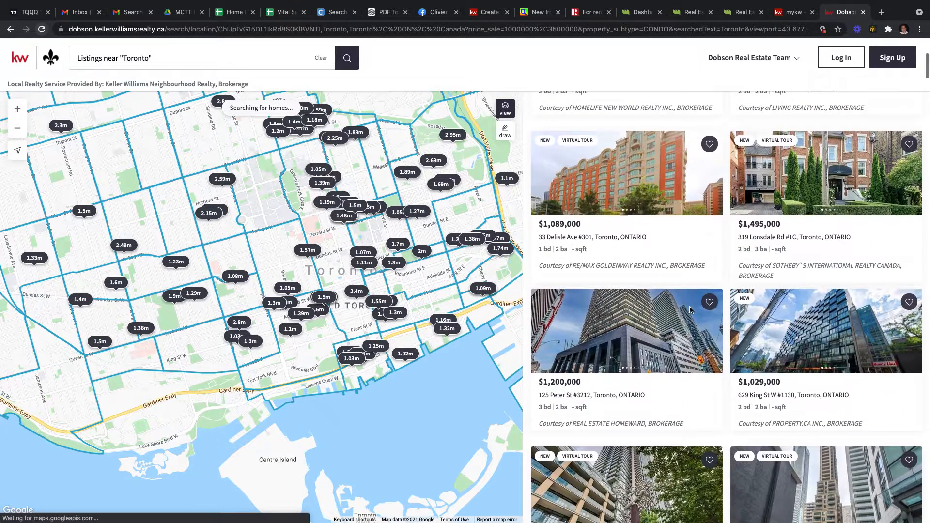
scroll(717, 317, up, 3)
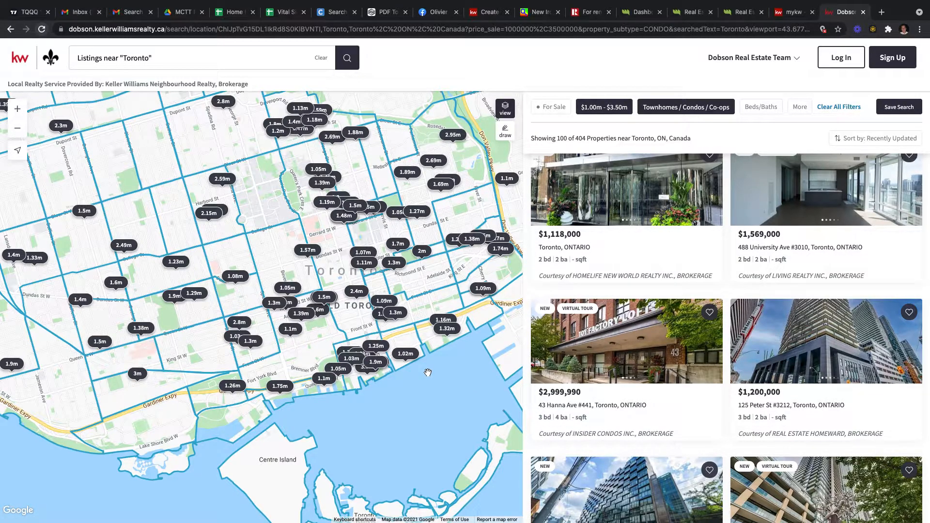
click(587, 341)
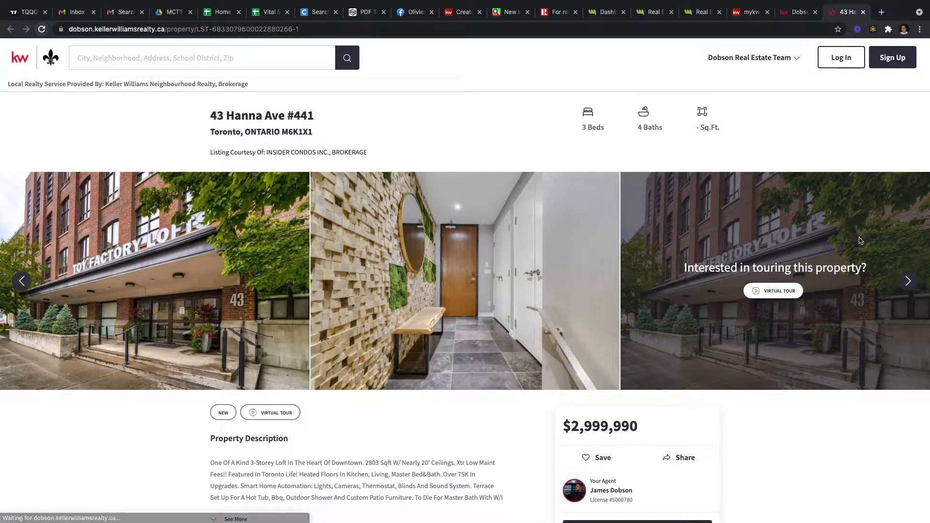
click(908, 282)
click(908, 282)
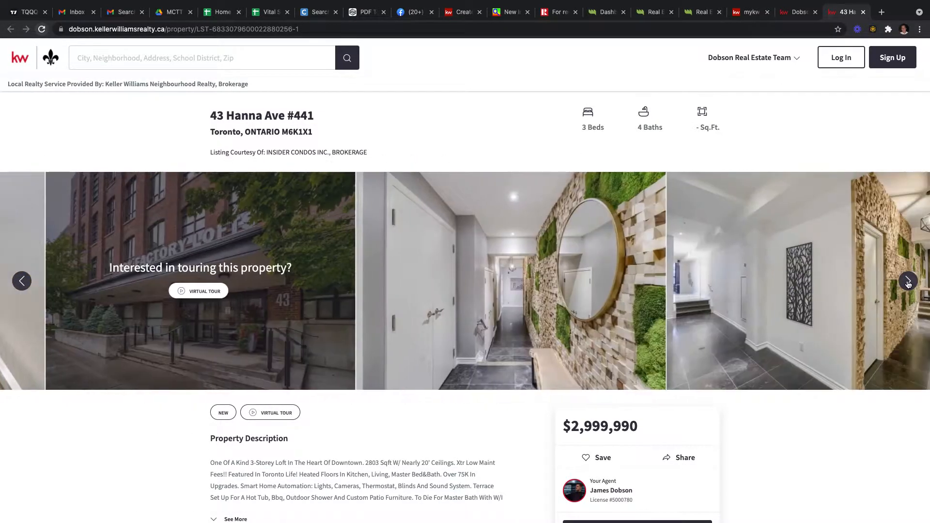
click(908, 282)
click(907, 282)
click(907, 282)
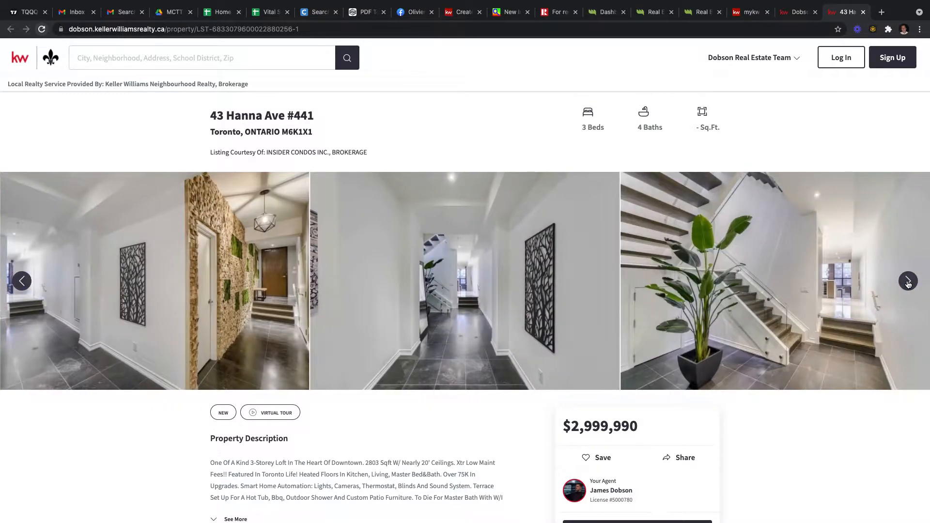
click(908, 281)
click(908, 282)
click(908, 282)
click(908, 282)
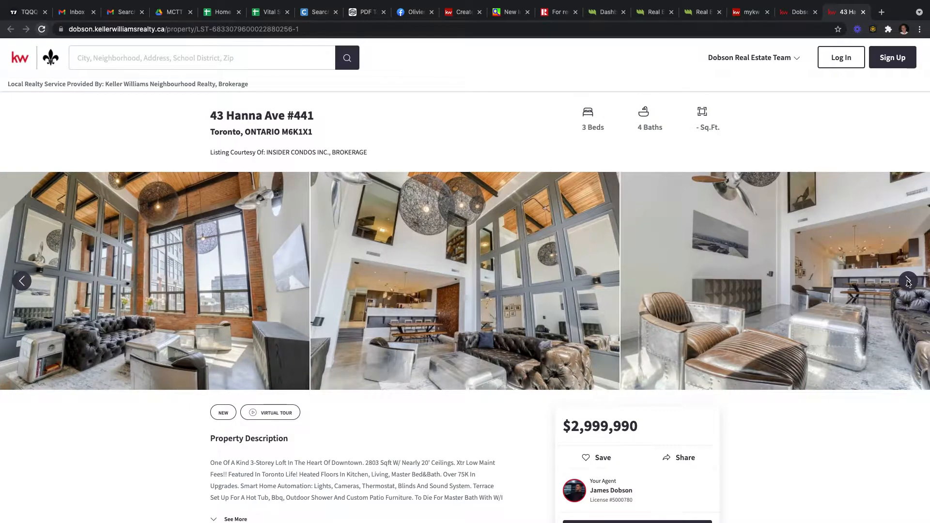
click(907, 281)
click(908, 282)
click(908, 282)
Step: Copy the listing's MLS number C5340818 from the details section
scroll(877, 313, down, 2)
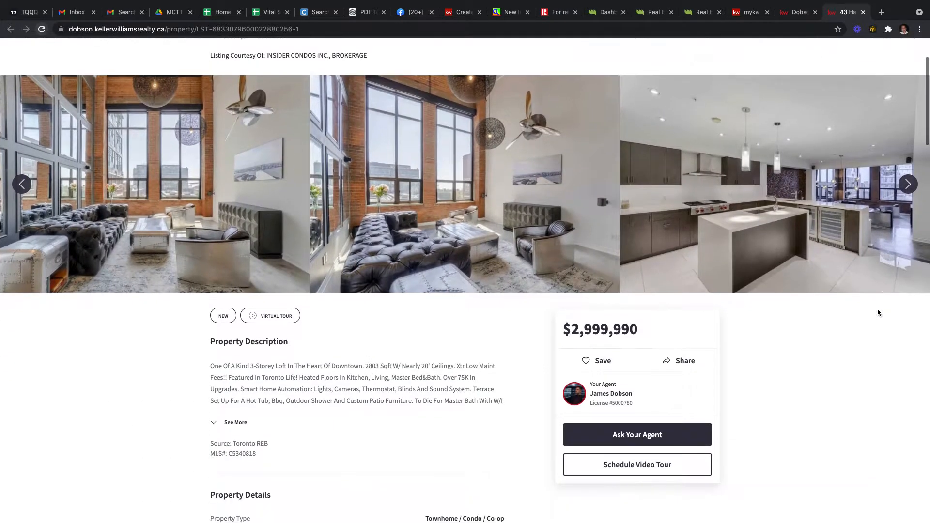
drag(650, 398, 596, 397)
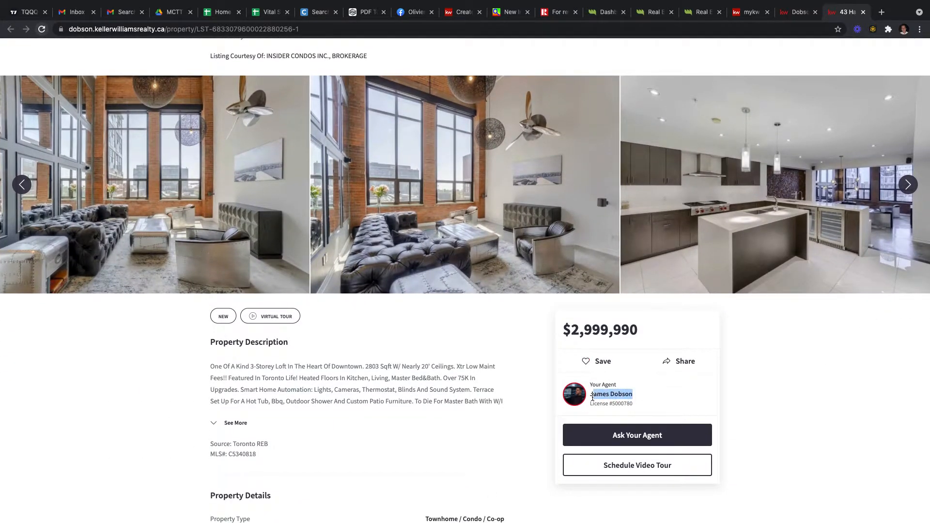
scroll(466, 323, down, 3)
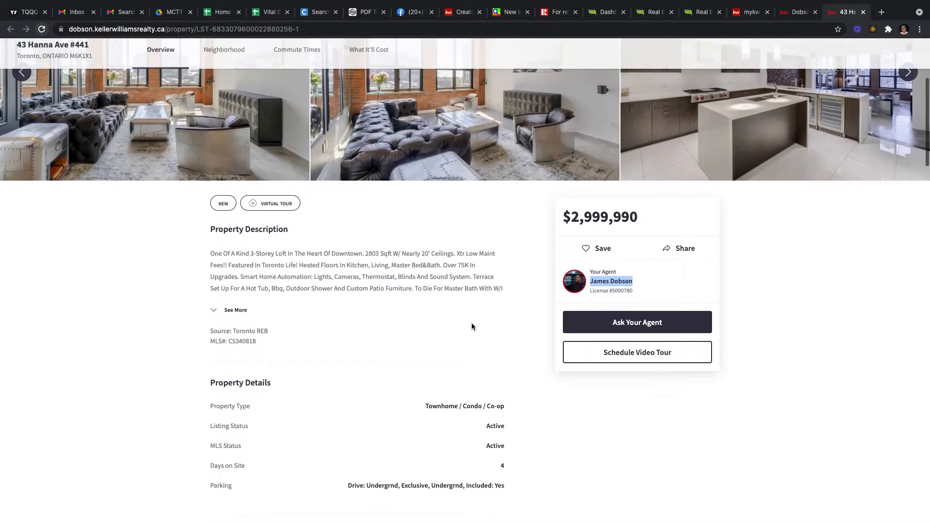
scroll(472, 323, up, 4)
scroll(475, 318, up, 2)
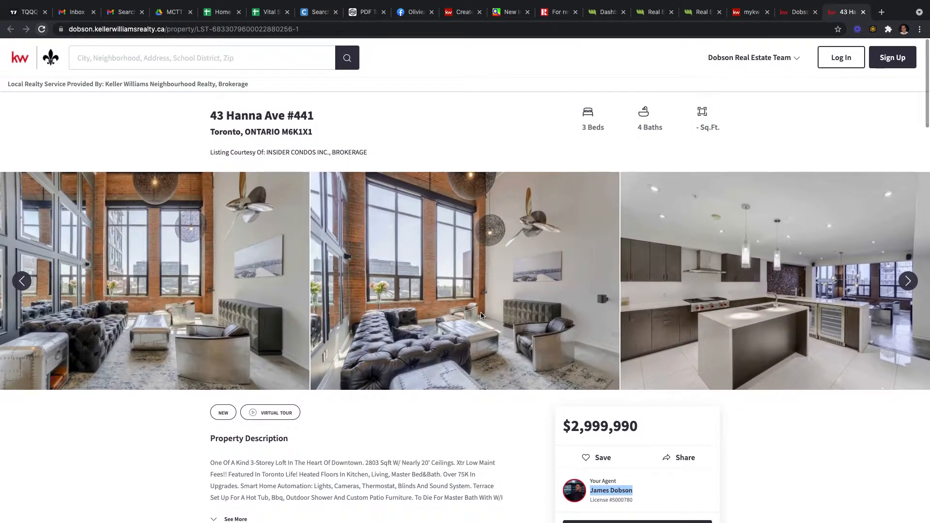
scroll(480, 312, down, 7)
scroll(480, 309, up, 8)
scroll(481, 313, down, 2)
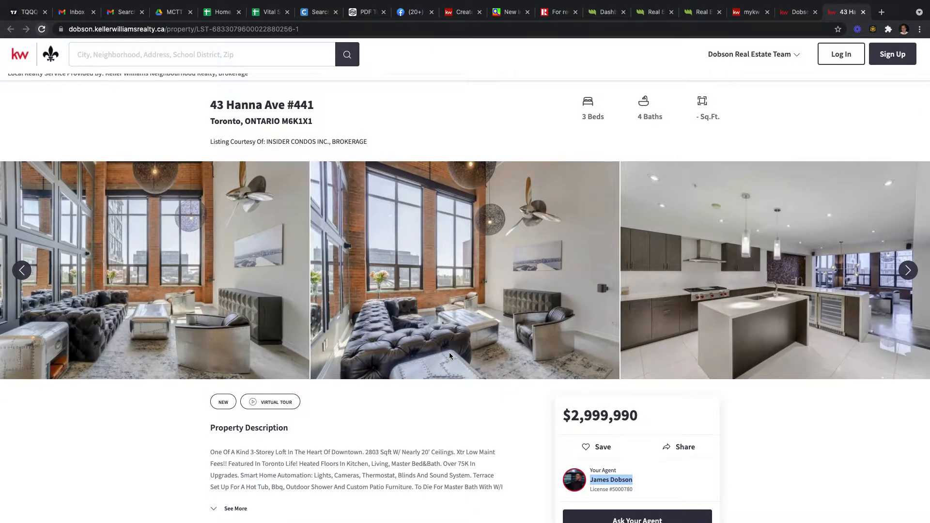
scroll(446, 351, down, 2)
scroll(407, 436, down, 2)
drag(262, 420, 228, 420)
key(ctrl+c)
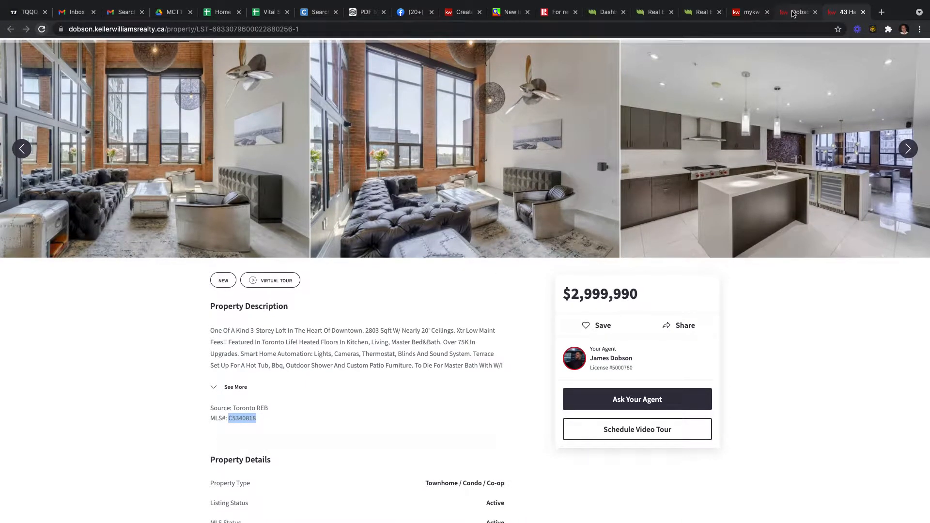
click(793, 12)
Step: In the campaign, set property search to MLS number across all listings, not only own
click(751, 13)
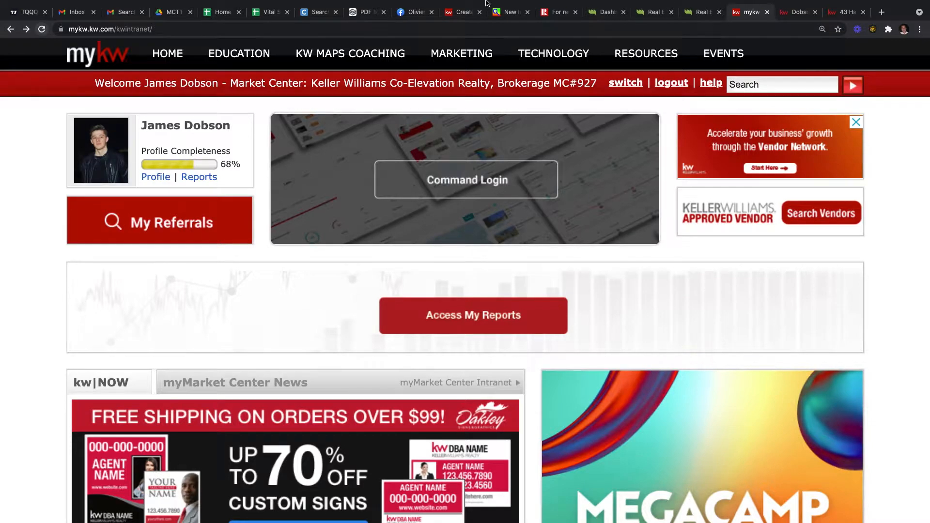
click(462, 12)
click(393, 104)
click(321, 105)
click(268, 149)
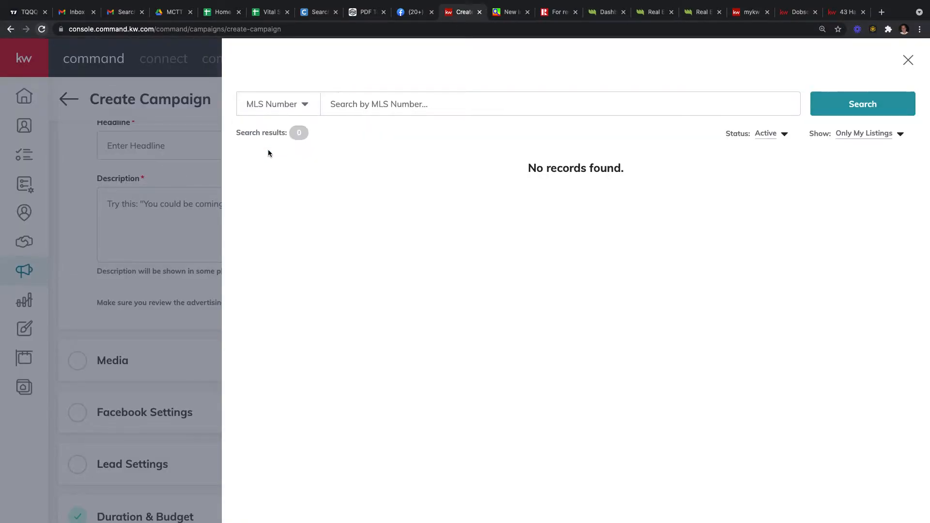
click(876, 139)
click(865, 153)
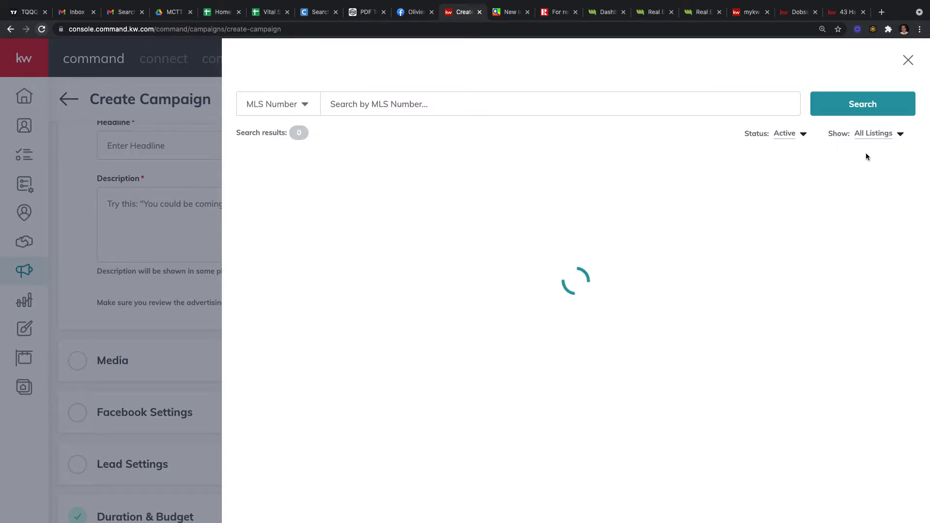
click(481, 97)
key(ctrl+v)
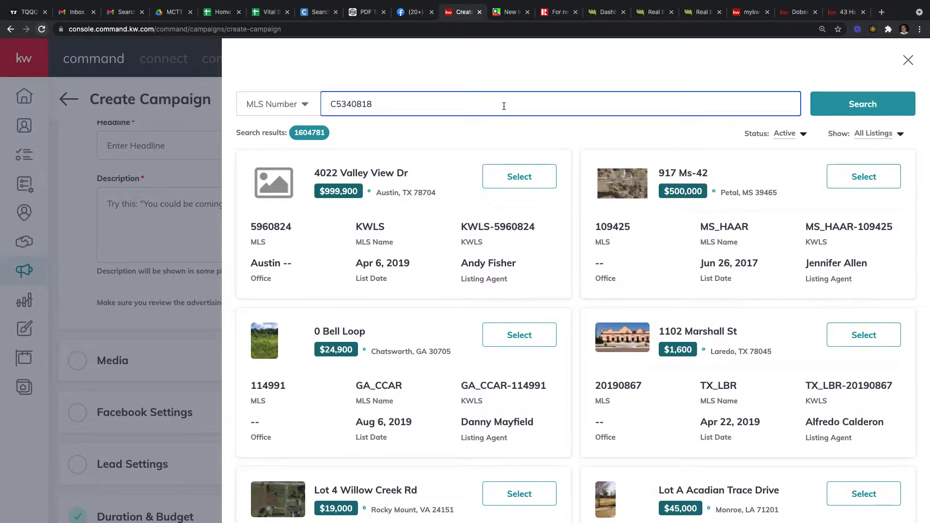
click(845, 114)
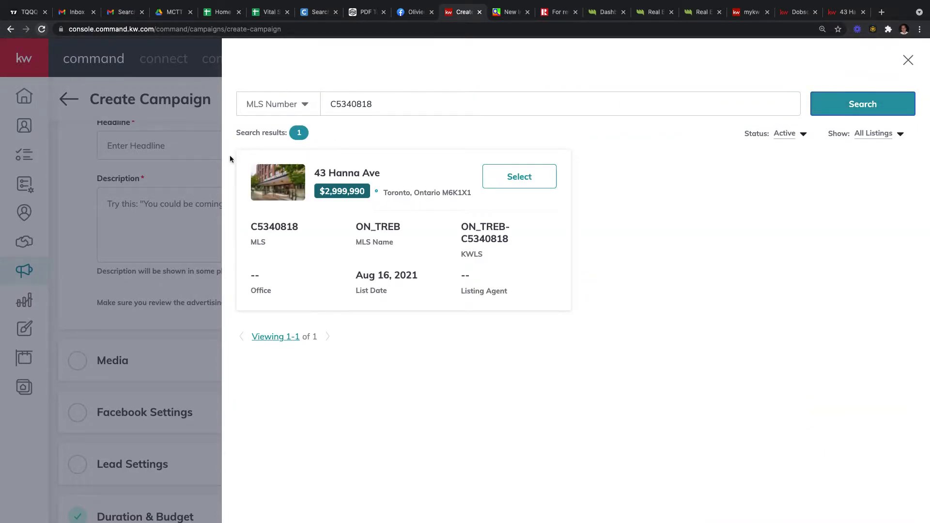
drag(320, 173, 389, 177)
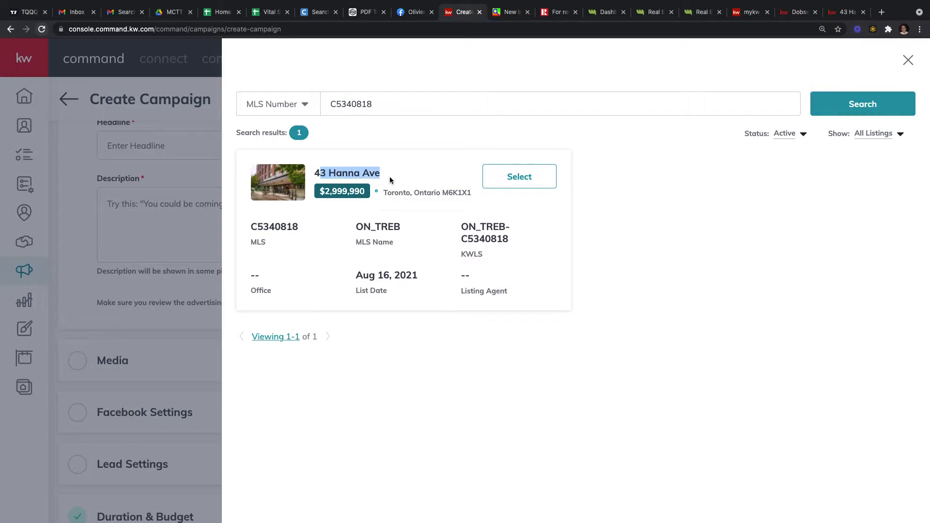
click(535, 181)
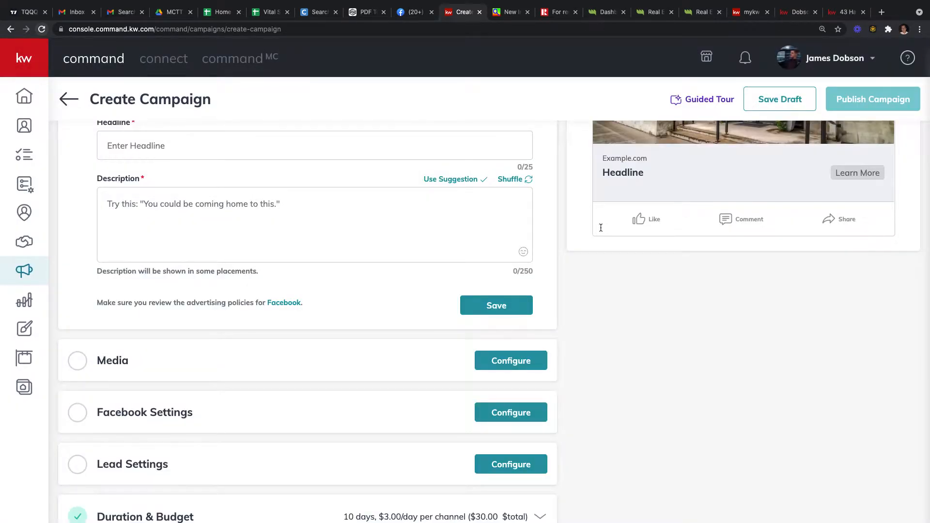
Step: Delete the main copy from 'Featured' onward so it ends at 'Xtr Low Maint Fees!!'
scroll(581, 247, up, 5)
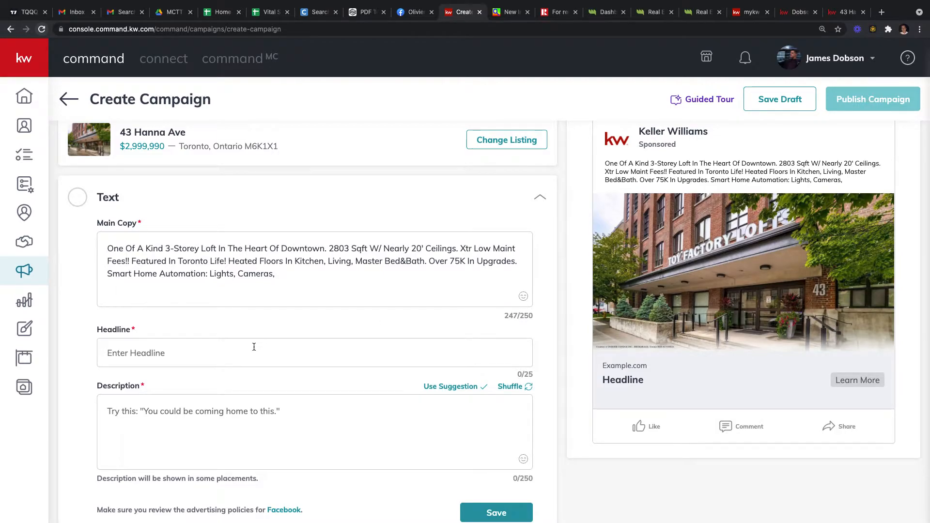
scroll(184, 284, down, 1)
drag(290, 268, 95, 242)
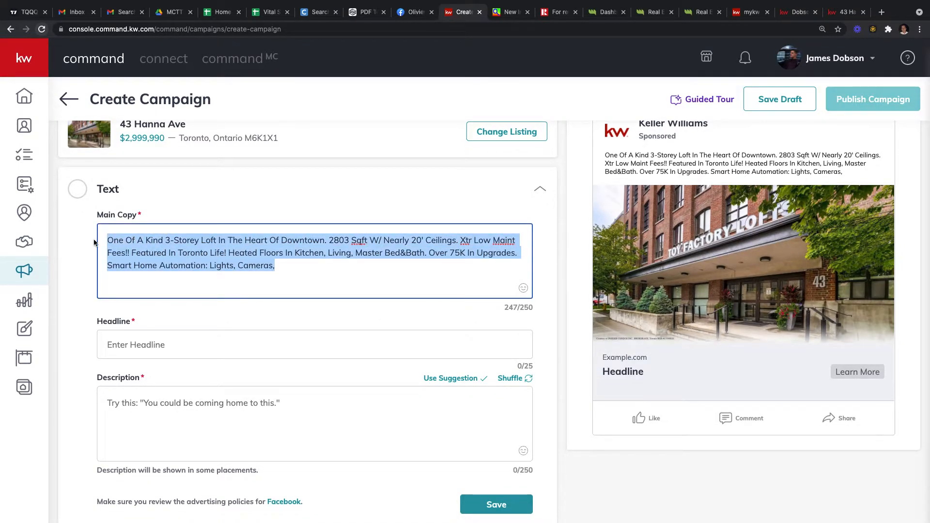
click(303, 289)
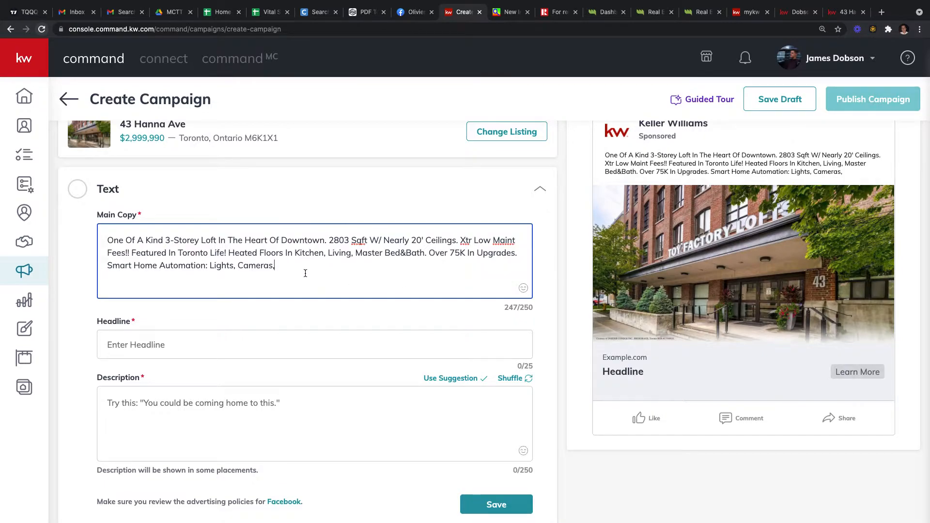
drag(275, 265, 217, 266)
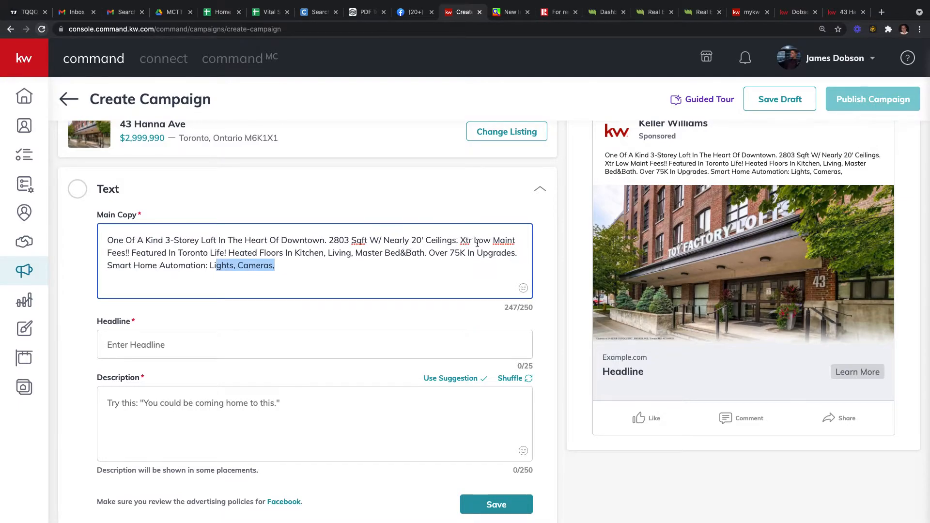
mouse_move(461, 242)
mouse_down()
mouse_move(477, 253)
mouse_move(460, 241)
mouse_up()
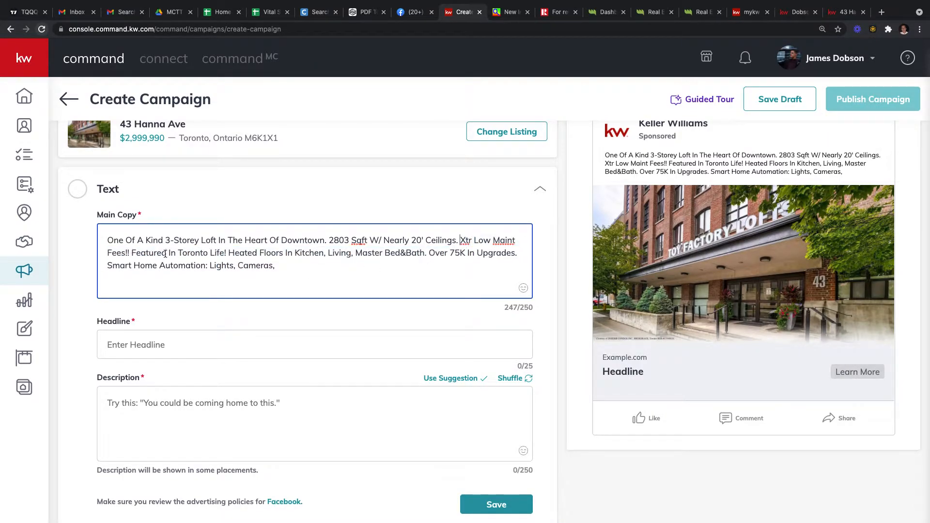
drag(131, 252, 307, 281)
key(BackSpace)
scroll(173, 301, down, 1)
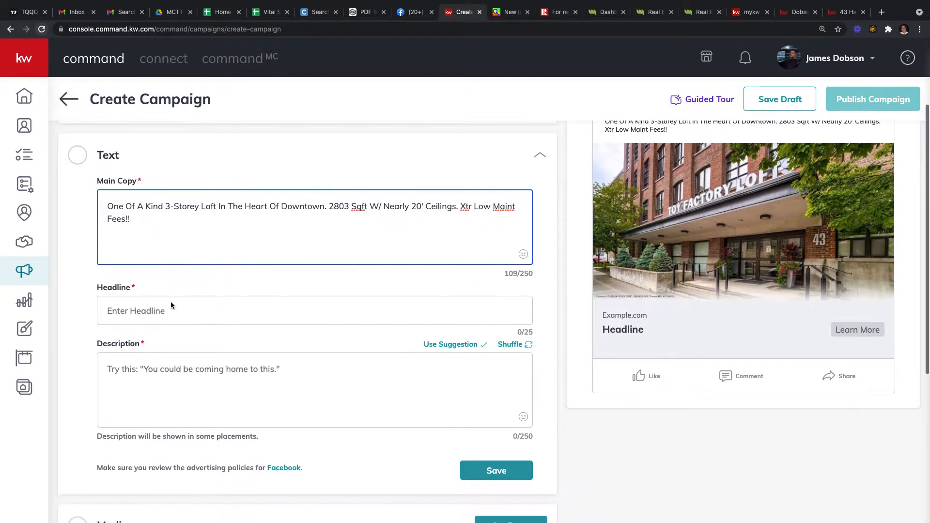
scroll(371, 280, up, 1)
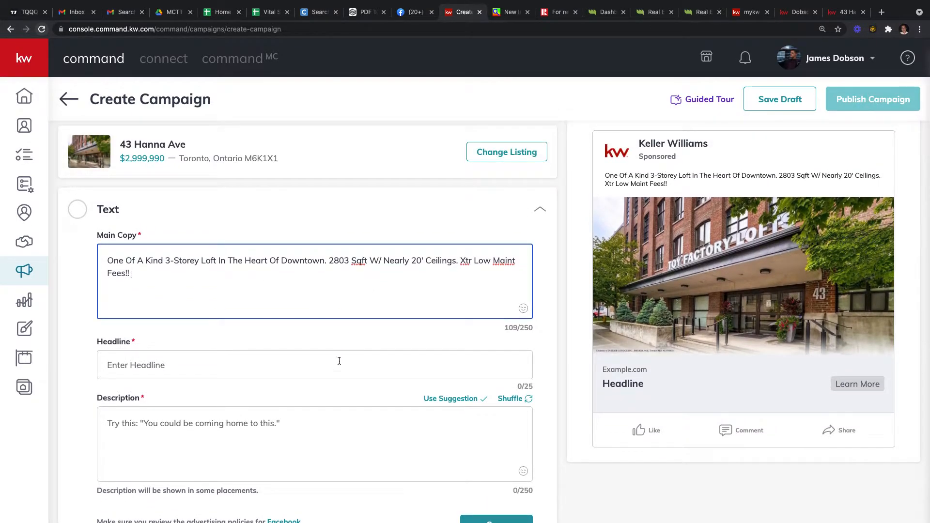
click(249, 360)
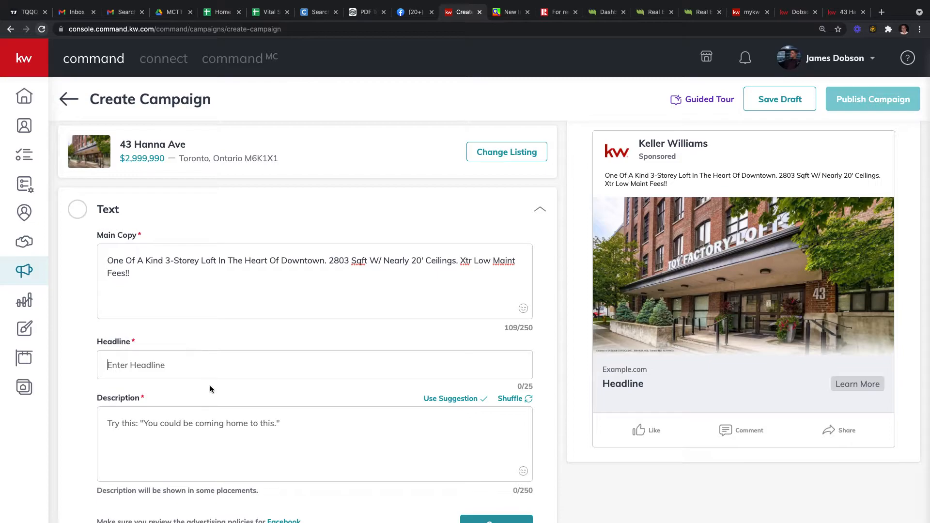
scroll(217, 360, down, 1)
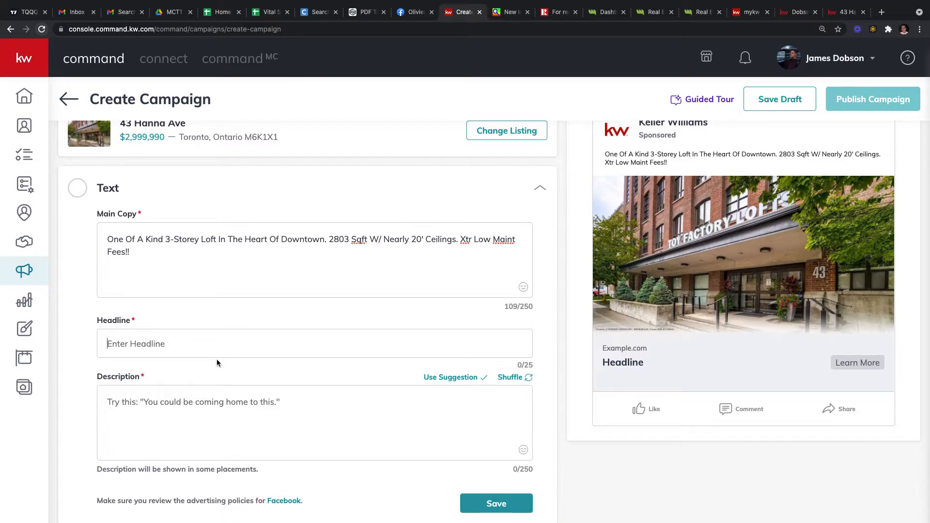
Step: Type 'Amazing Loft Opportunity!' into the Headline field, fixing the lowercase 'loft'
text(Amazing )
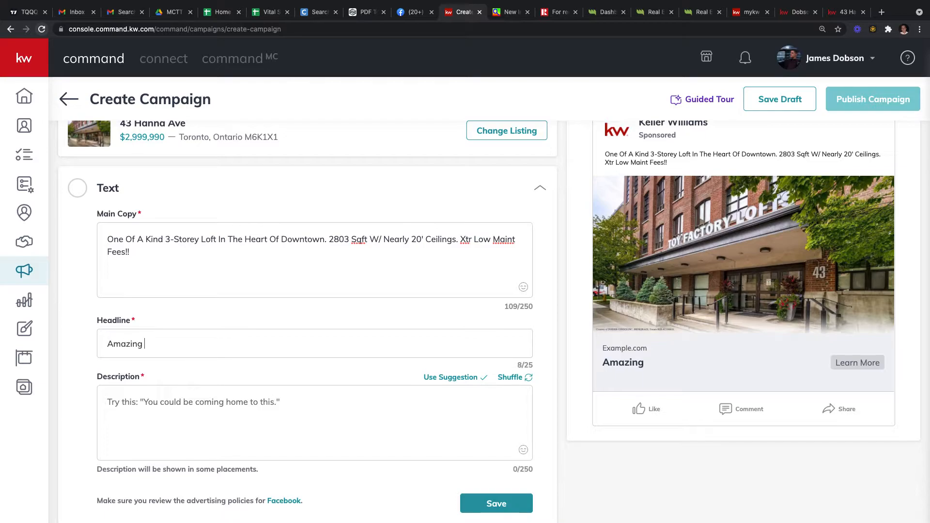
text(lof)
key(BackSpace)
key(BackSpace)
text(Loft Opportuni)
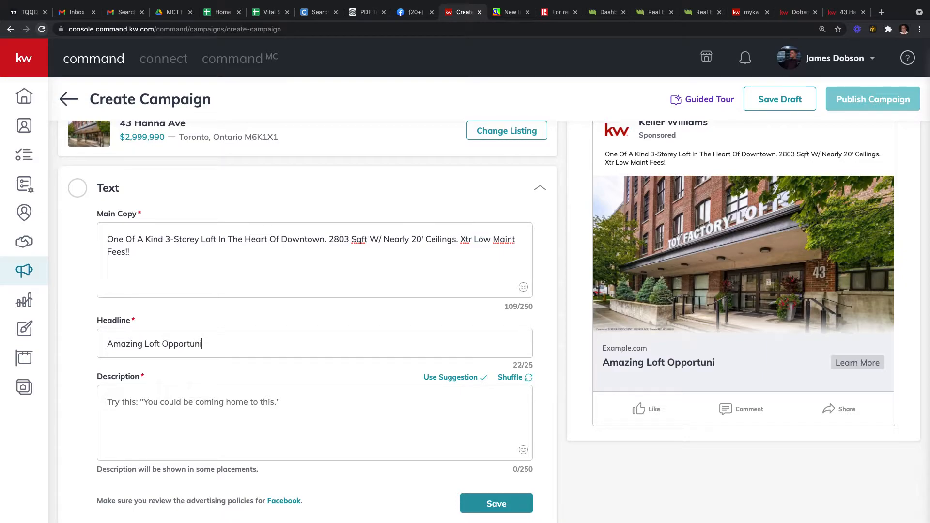
text(ty !)
scroll(353, 377, down, 1)
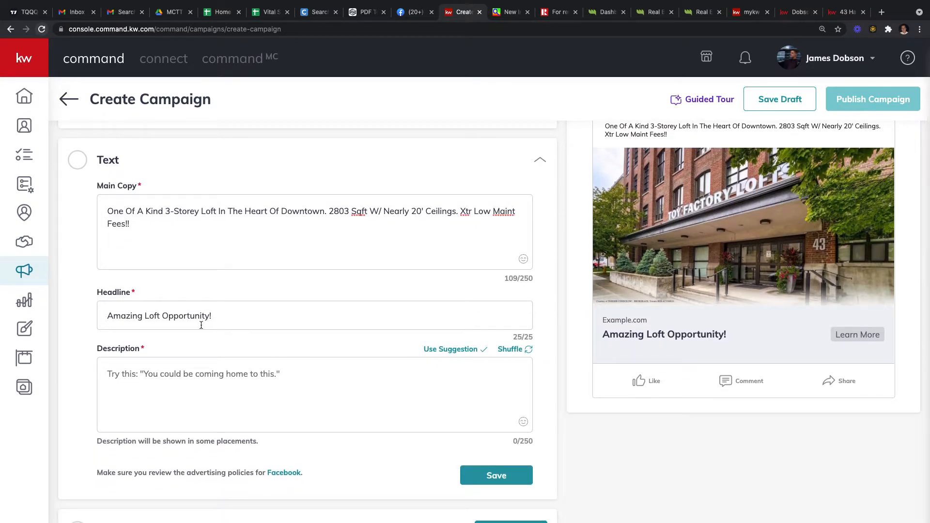
Step: Type the description 'Click "Learn More" for more details, information & photos', fixing typos
click(182, 389)
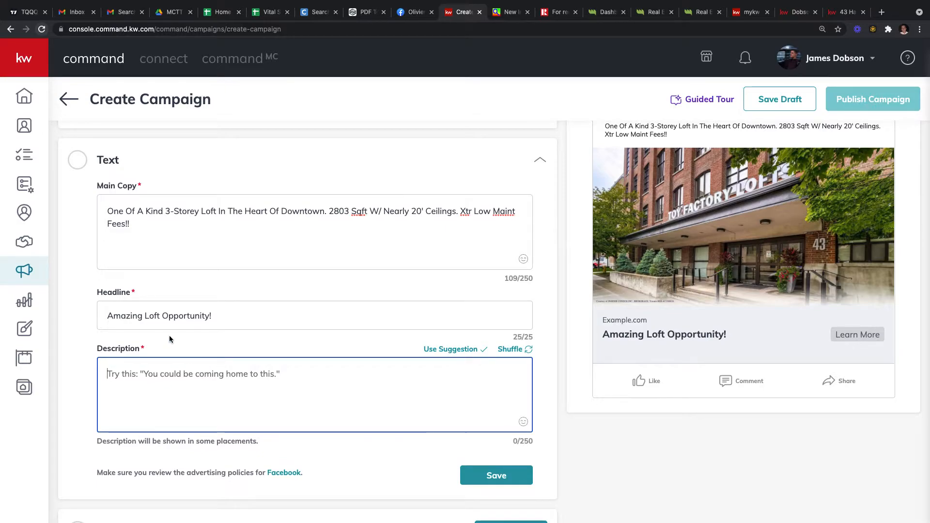
text(Cliec)
key(BackSpace)
text(ck "Learn More)
key(BackSpace)
text(" for more dearti)
key(BackSpace)
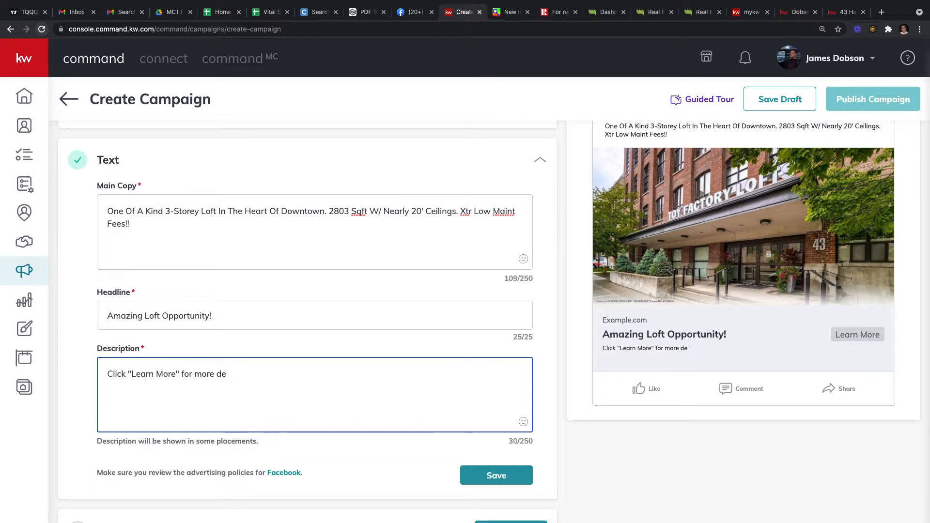
text(tails, in)
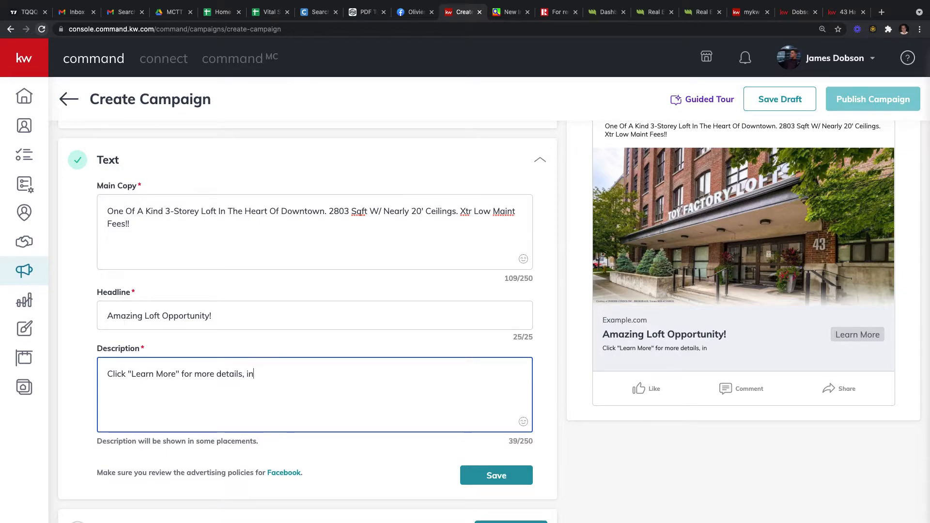
text(foramtion & photos)
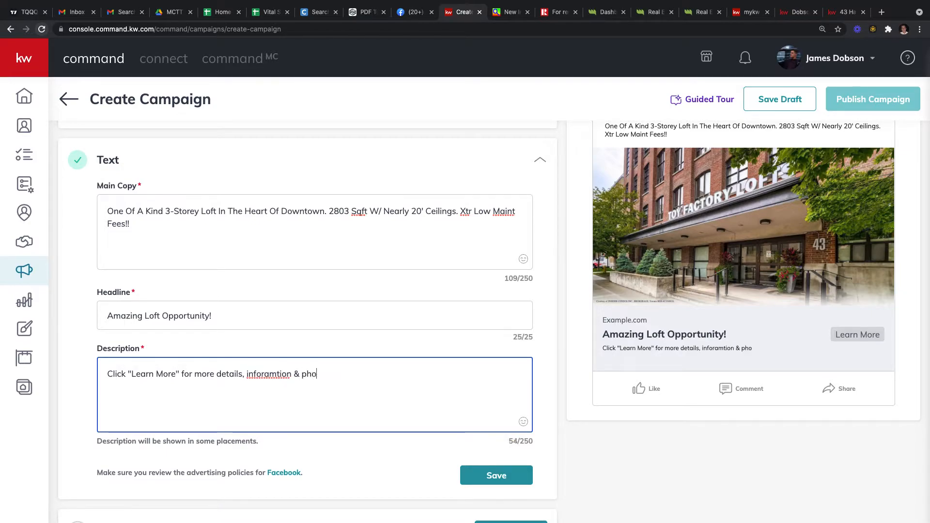
Step: Correct the misspelled 'inforamtion' to 'information' using the spelling suggestion
right_click(273, 373)
click(284, 365)
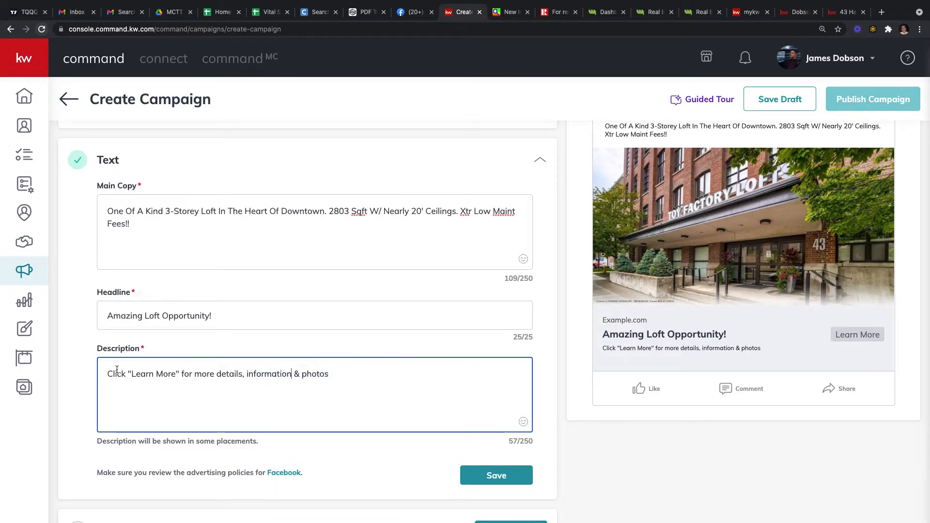
drag(131, 374, 176, 374)
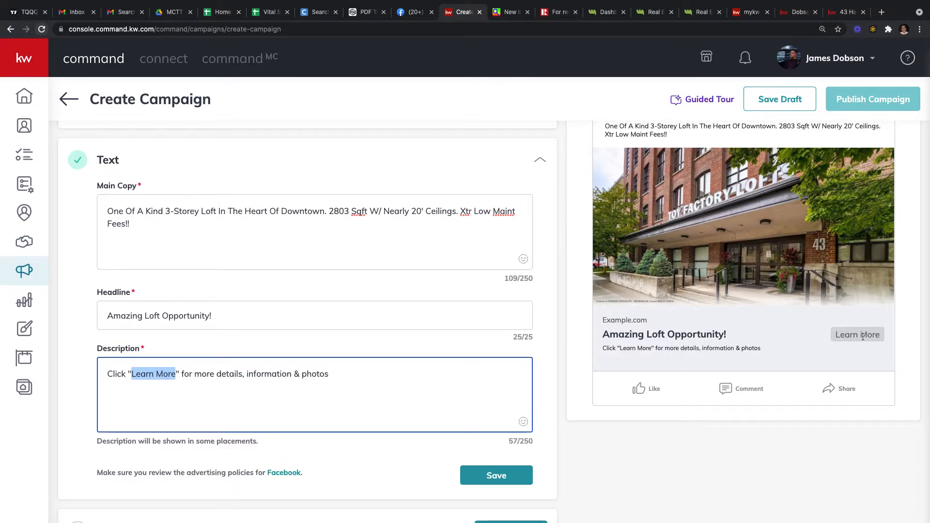
drag(837, 337, 886, 341)
Step: Review the ad preview's header and main copy to find the abbreviations to fix
scroll(748, 360, up, 1)
scroll(749, 360, up, 2)
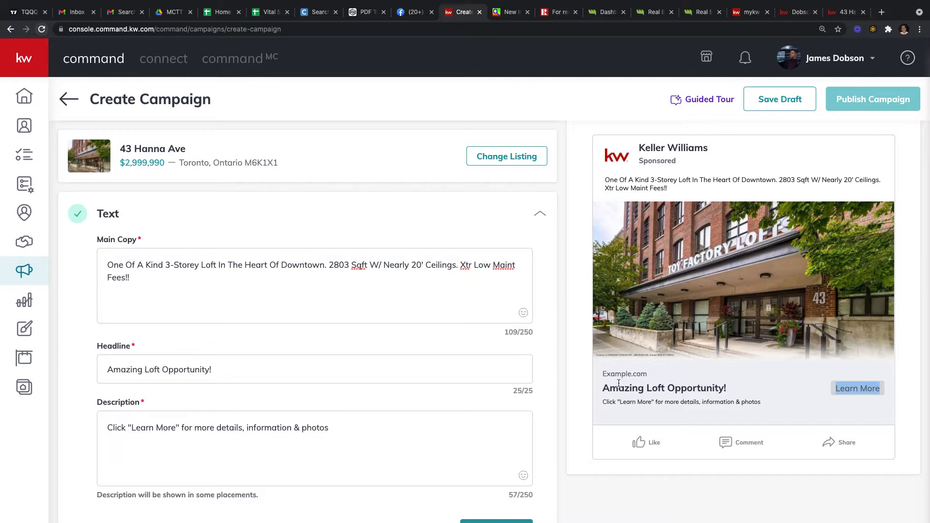
click(605, 182)
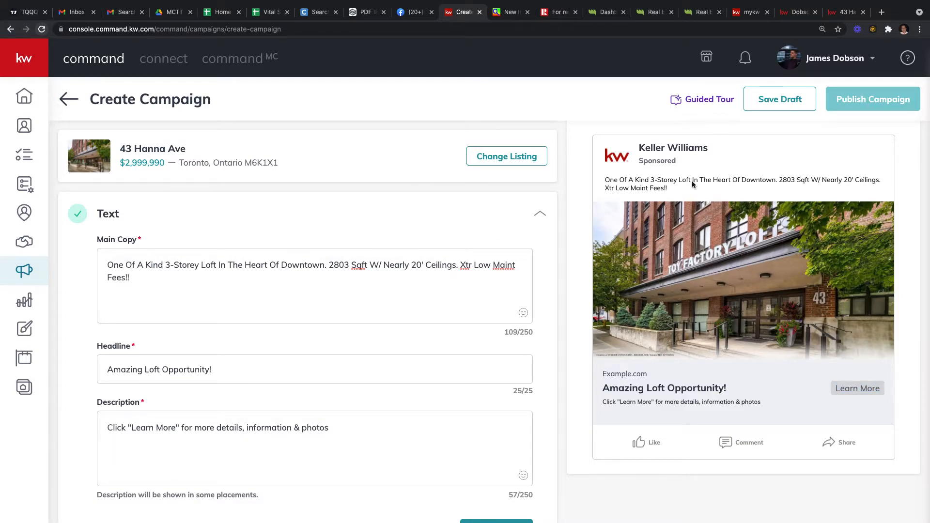
drag(704, 189, 612, 163)
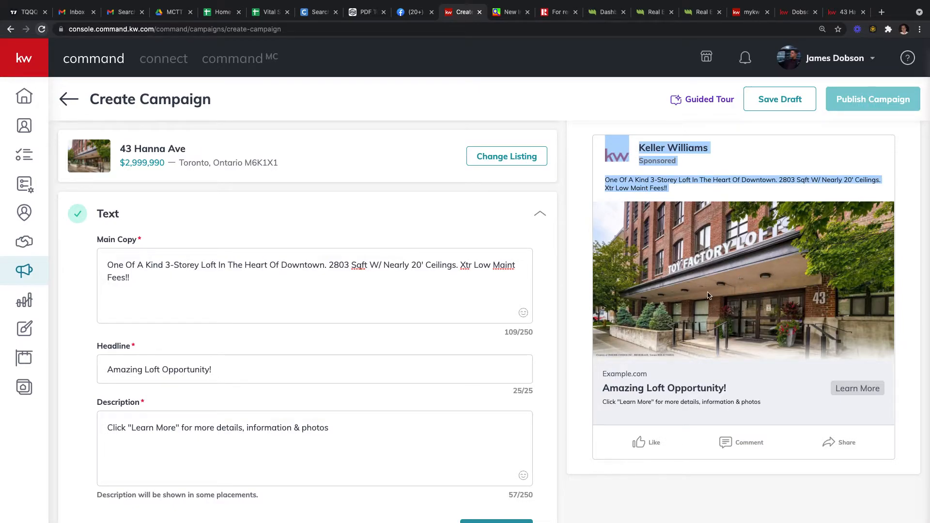
scroll(700, 397, down, 2)
drag(734, 353, 610, 353)
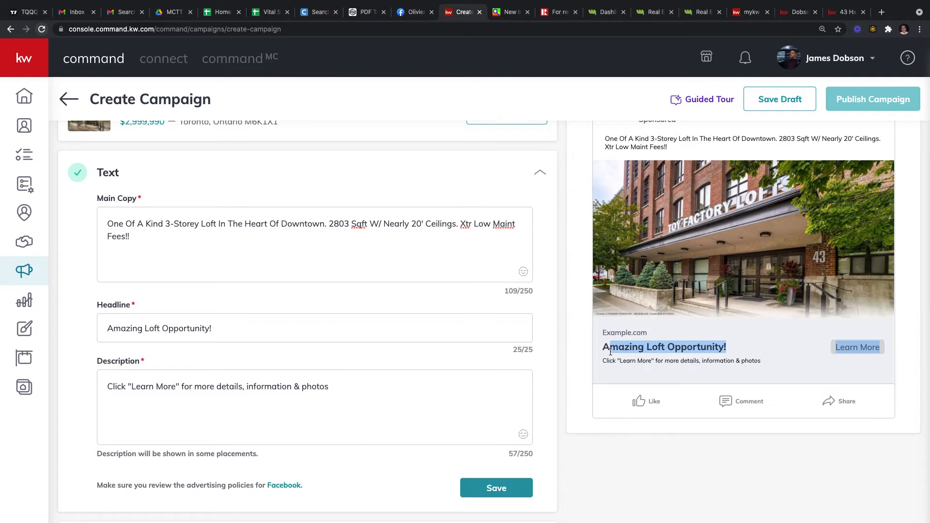
click(607, 365)
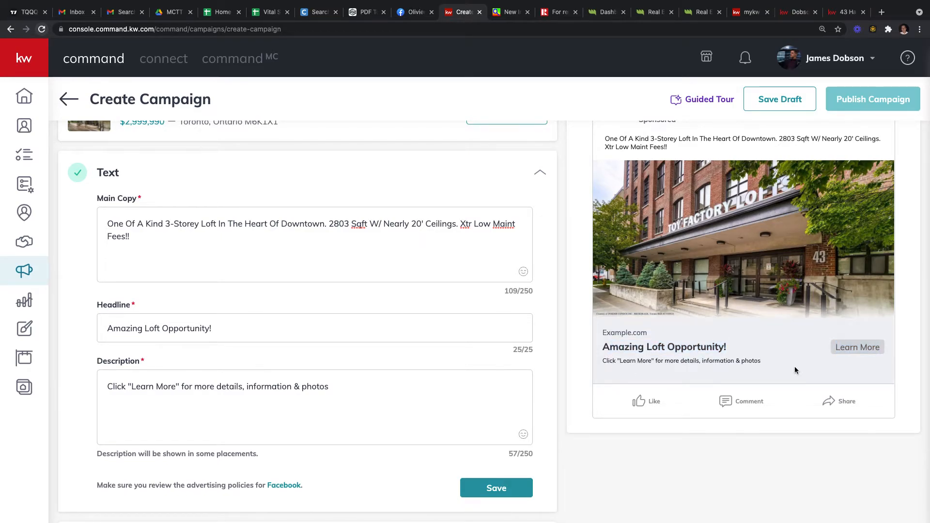
Step: Expand 'Xtr' to 'Extra' and 'Sqft' to 'Square' in the main copy
click(466, 222)
key(BackSpace)
text(Extr)
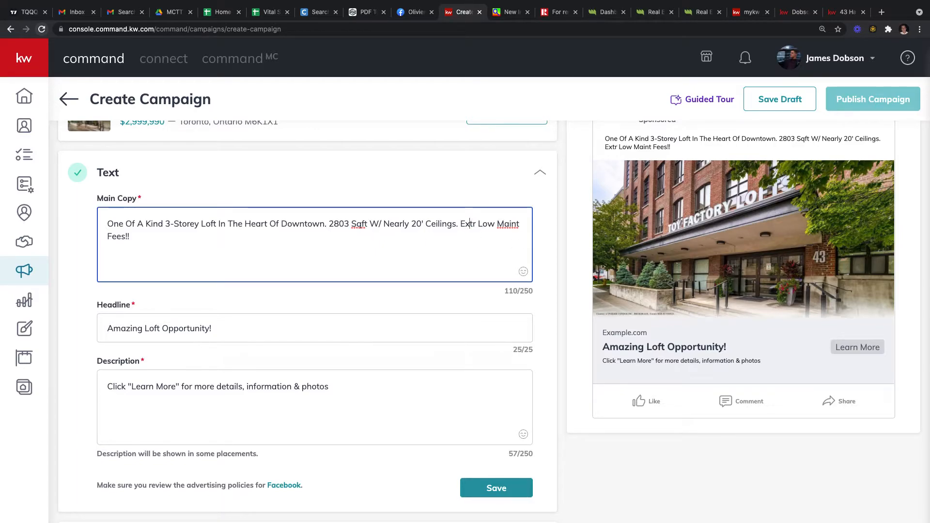
text(a)
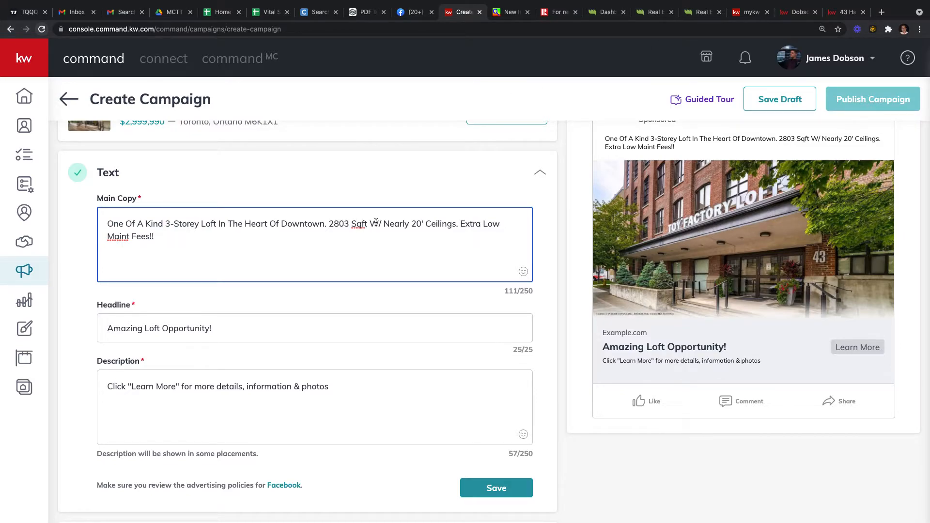
click(359, 224)
text(are)
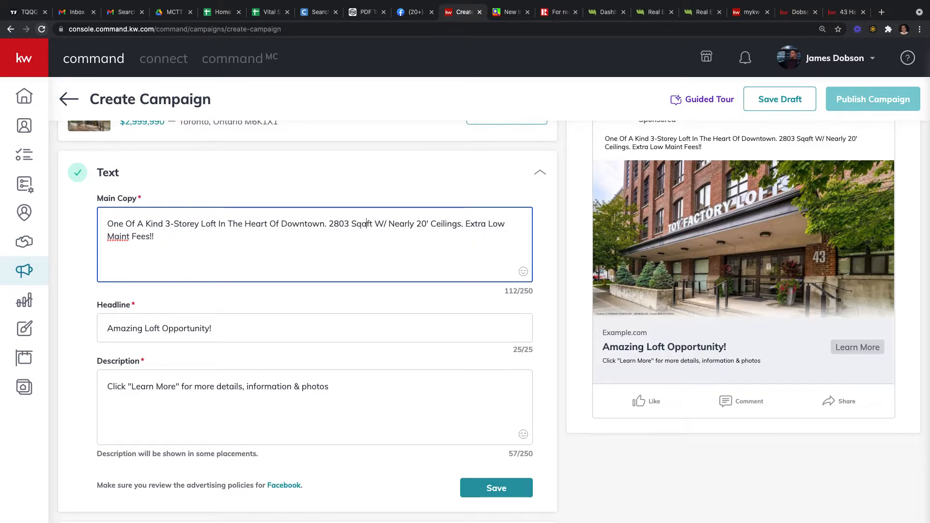
key(BackSpace)
key(BackSpace)
key(BackSpace)
text(uare)
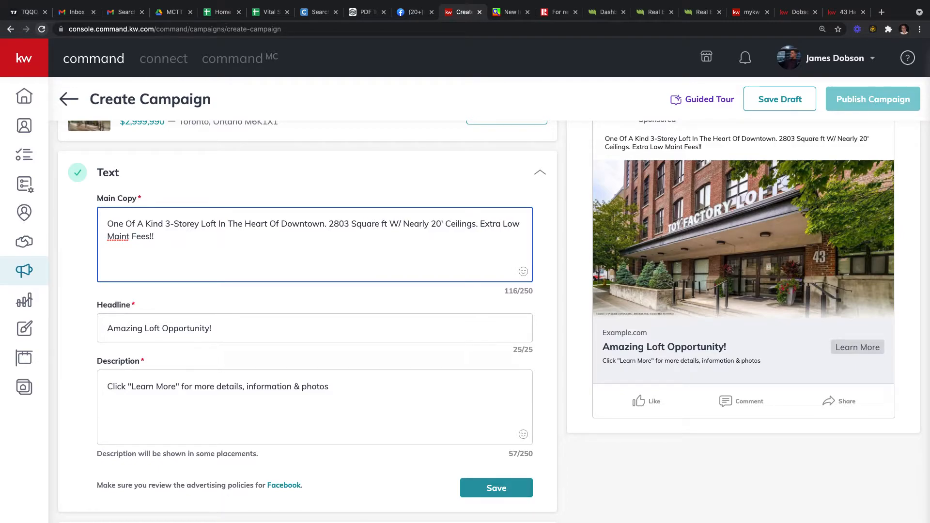
Step: Change 'ft' to 'feet', 'W/' to 'with', and 'Maint' to 'Maintenance' in the main copy
key(Right)
text(ee)
key(Right)
key(Right)
key(Right)
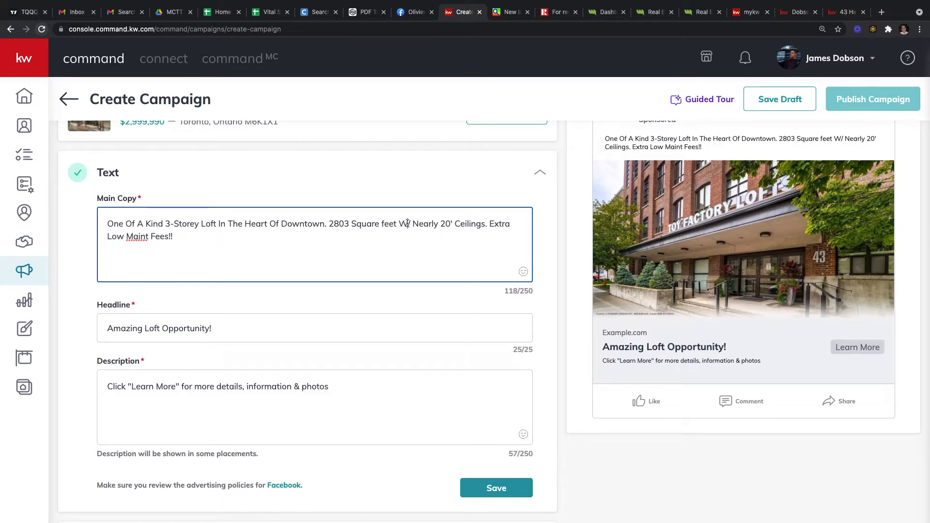
key(BackSpace)
key(BackSpace)
text(with)
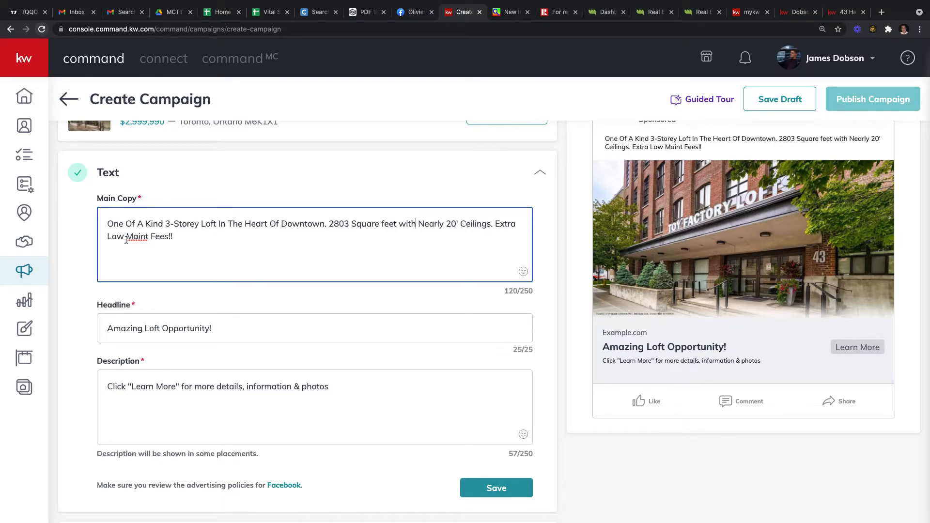
text(enaice)
key(BackSpace)
key(BackSpace)
key(BackSpace)
text(nce)
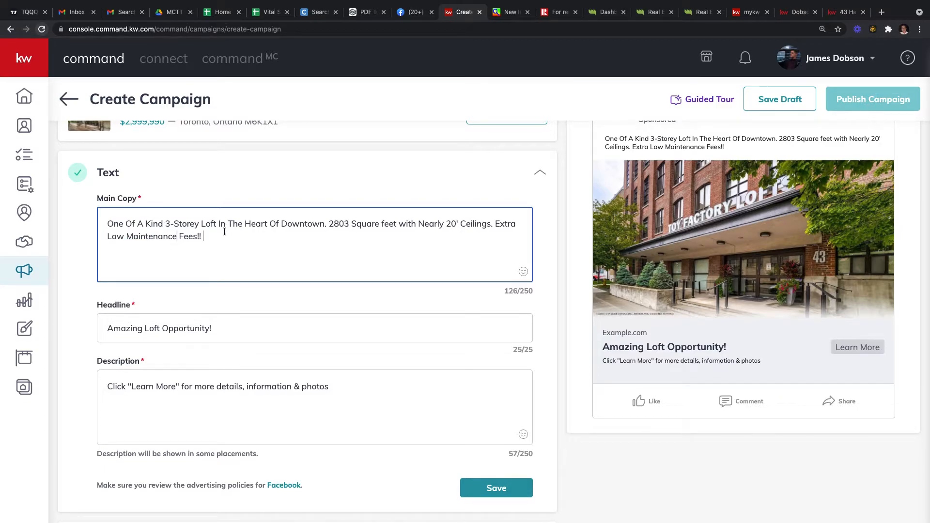
scroll(176, 264, down, 1)
scroll(177, 264, down, 1)
scroll(177, 265, up, 2)
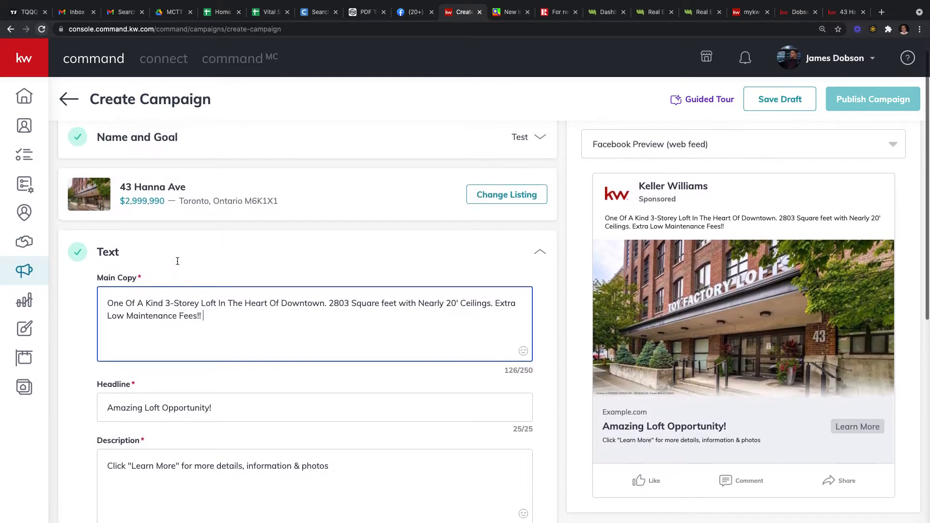
scroll(177, 265, down, 2)
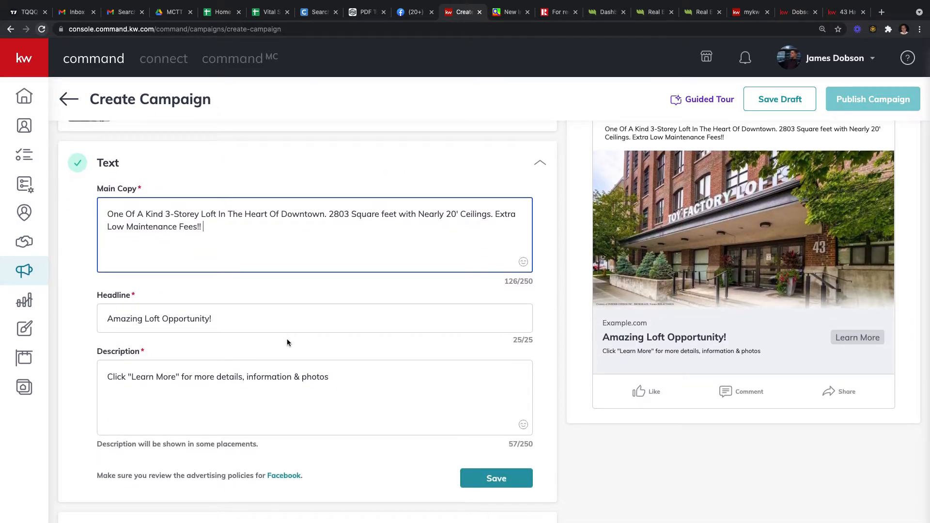
scroll(288, 340, down, 1)
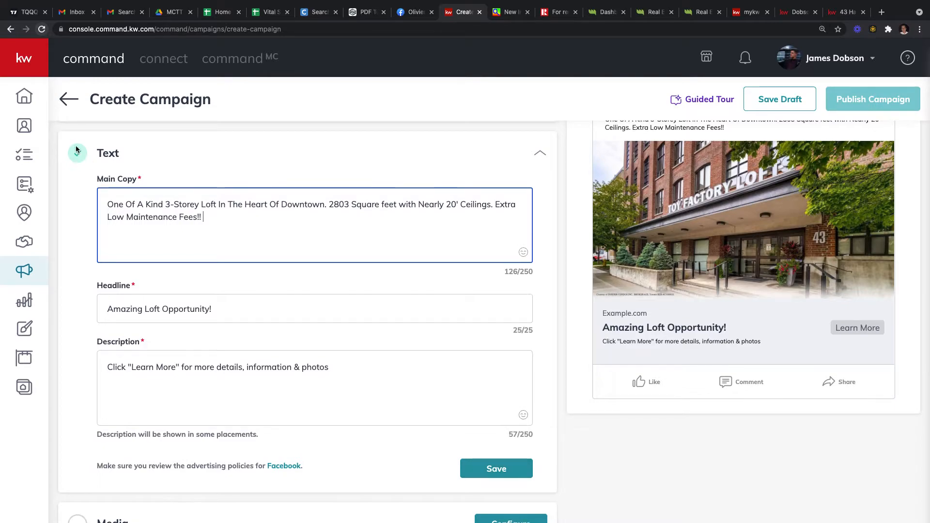
Step: Save the corrected ad text and start adding a listing photo to the ad's media
click(483, 468)
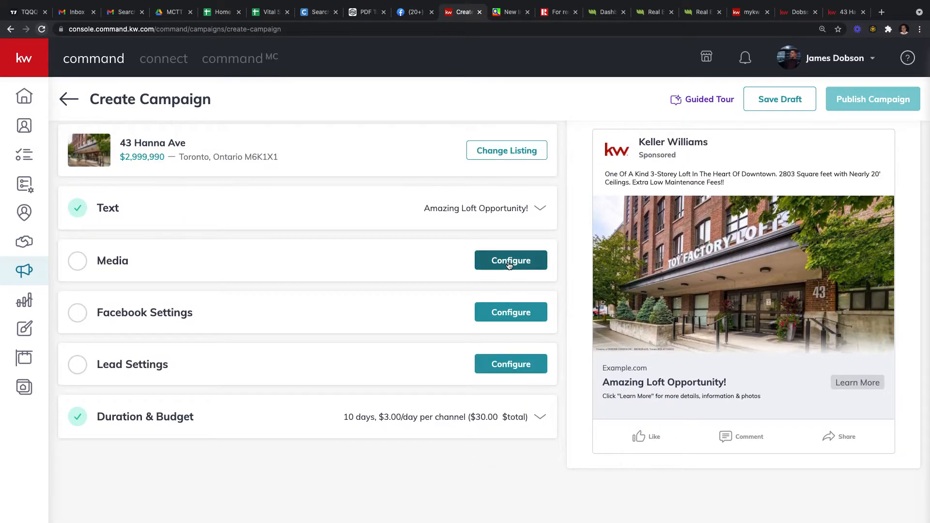
click(509, 261)
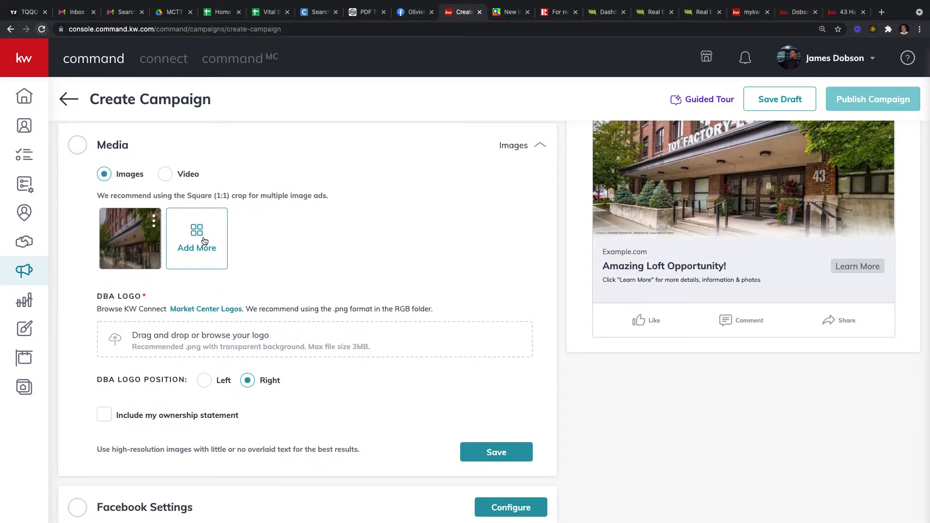
click(215, 248)
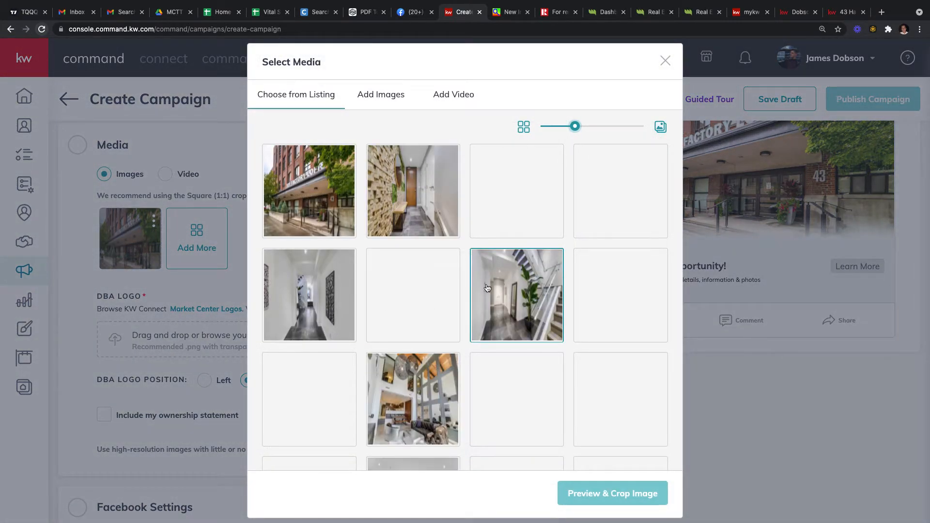
Step: Browse the listing photos and select the double-height loft living-room photo (1900 x 1266)
scroll(492, 330, down, 1)
click(492, 330)
scroll(481, 331, down, 1)
scroll(483, 332, down, 3)
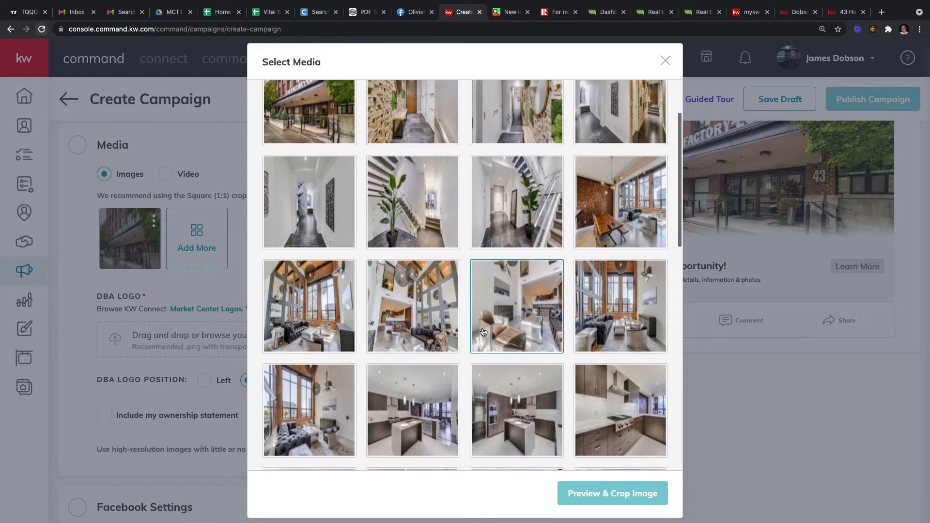
click(476, 333)
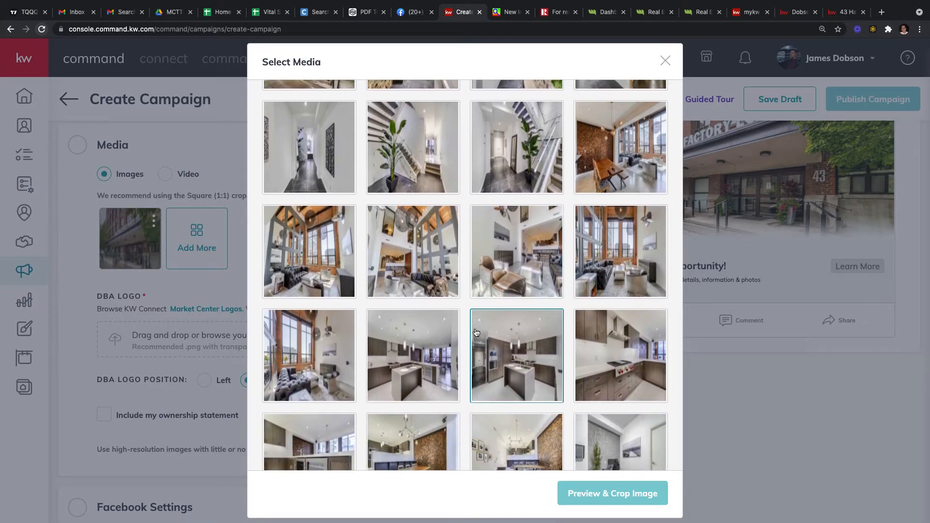
click(434, 330)
scroll(433, 330, down, 2)
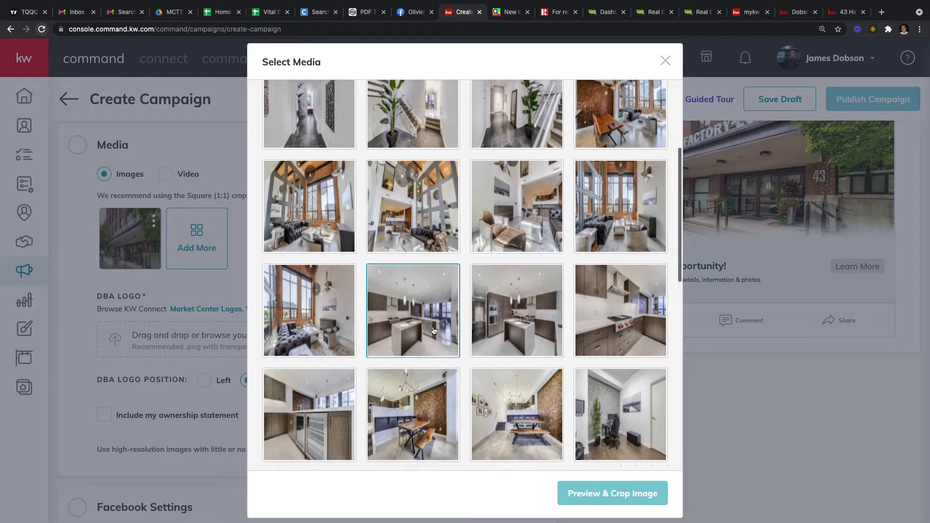
scroll(434, 331, down, 2)
click(435, 342)
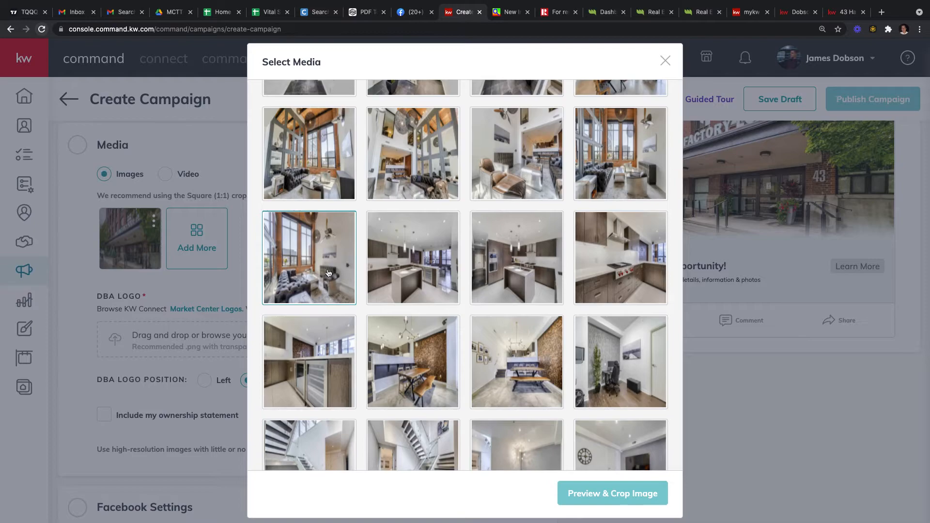
scroll(322, 284, down, 5)
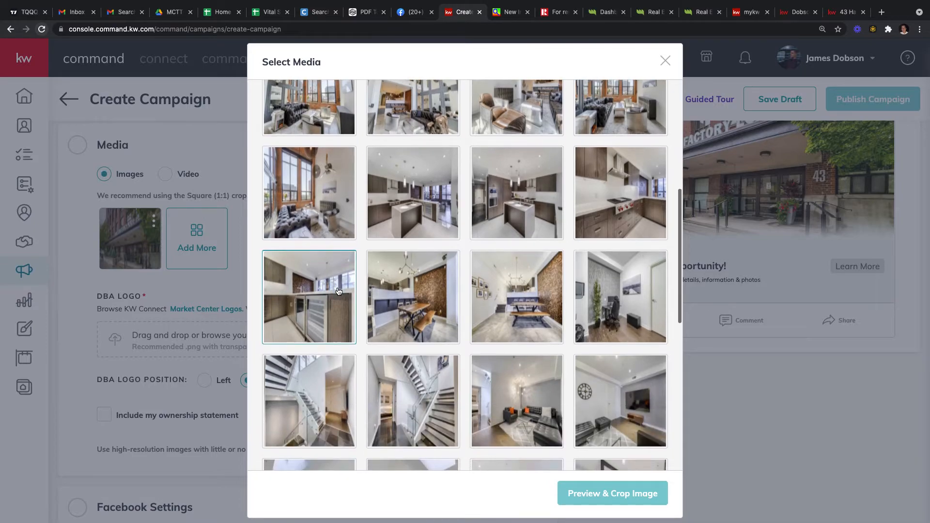
scroll(338, 290, down, 5)
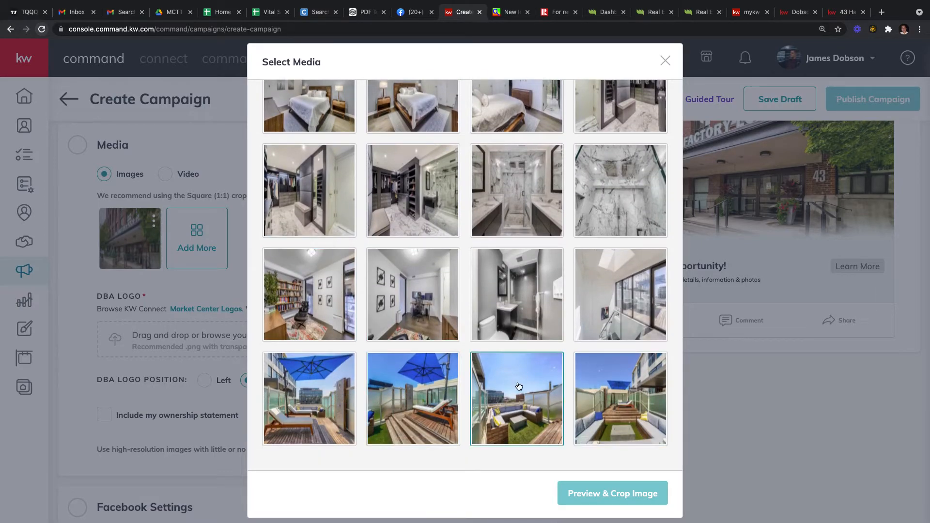
scroll(514, 383, up, 3)
scroll(514, 383, up, 3)
scroll(485, 349, down, 3)
scroll(436, 315, up, 7)
scroll(427, 271, up, 1)
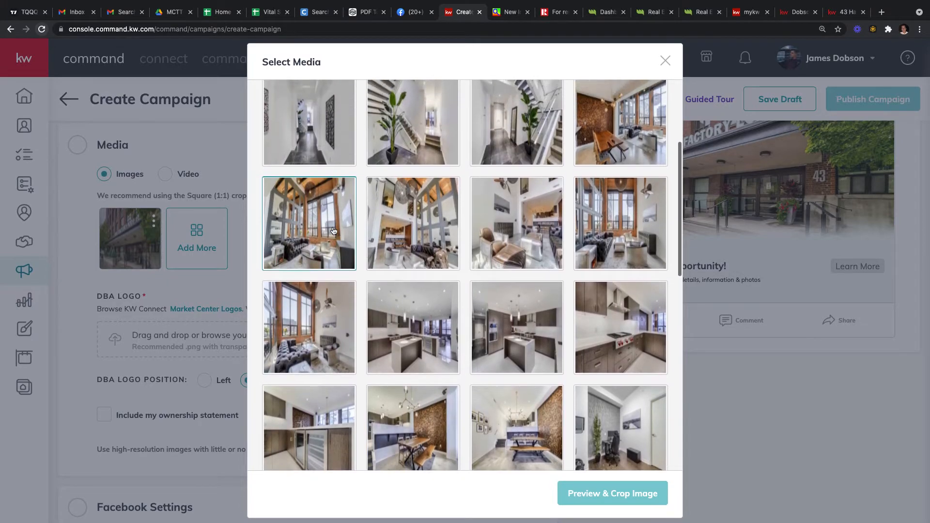
click(413, 233)
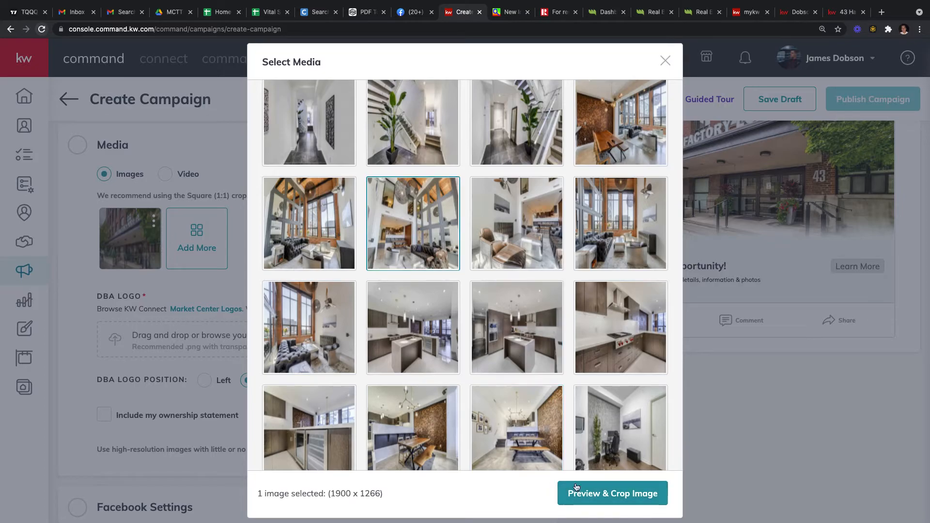
Step: Add the living-room photo as a 1000 x 1000 square crop and delete the exterior building image
click(636, 499)
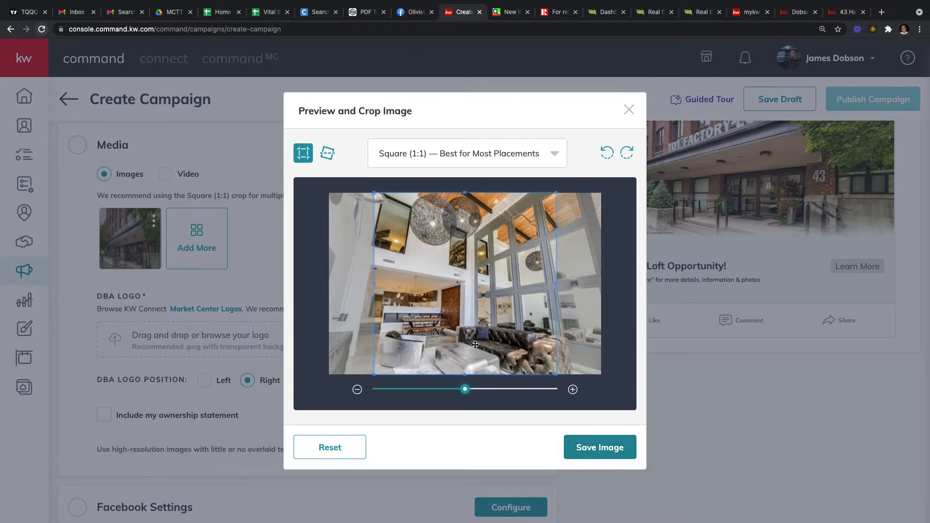
click(585, 448)
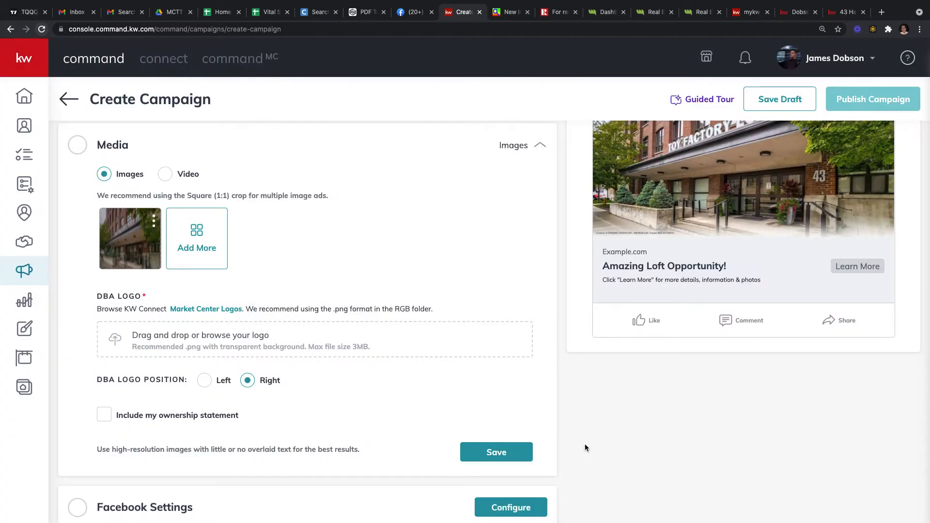
click(154, 222)
click(130, 275)
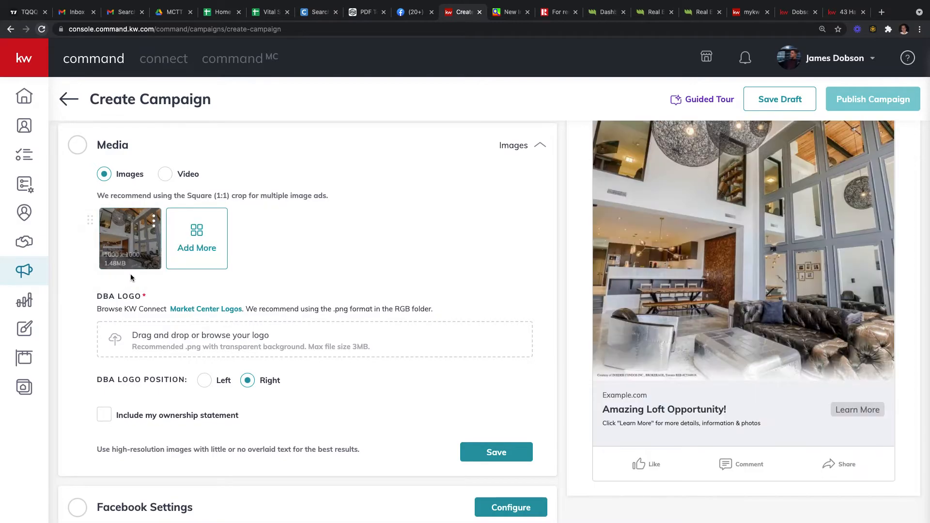
Step: Add the fourth rooftop terrace photo, square-cropped, as the ad's second carousel image
click(202, 238)
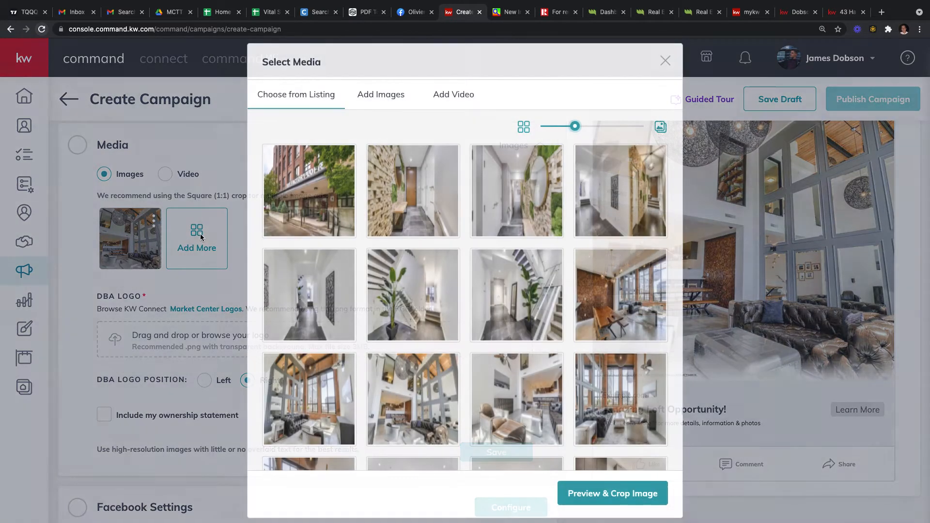
scroll(558, 385, down, 10)
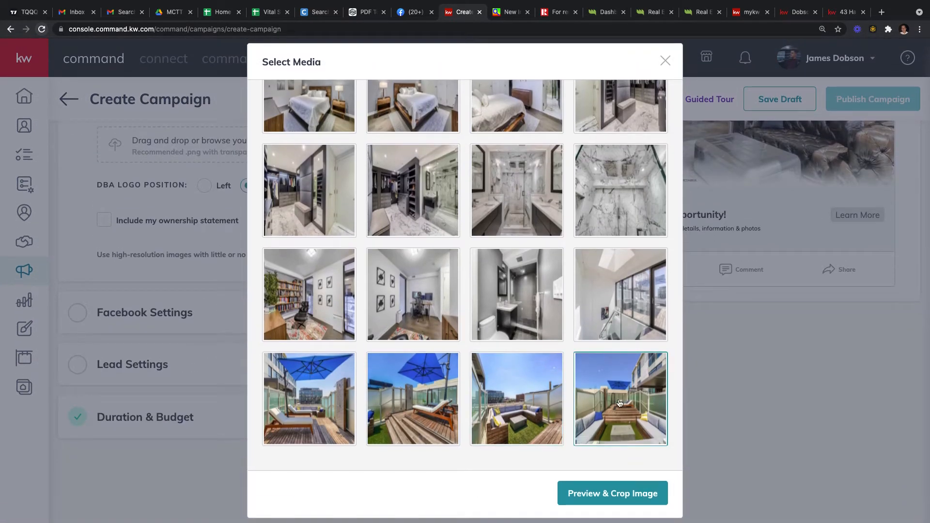
click(612, 425)
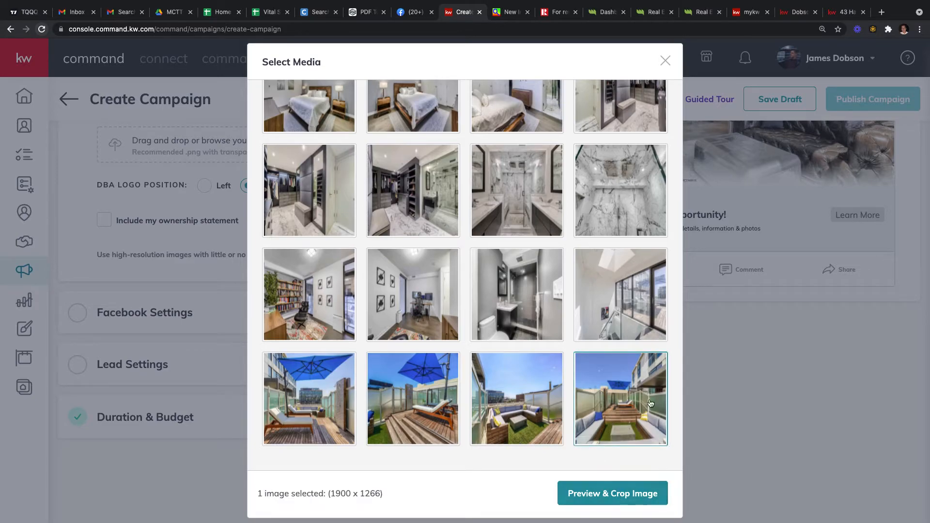
click(617, 494)
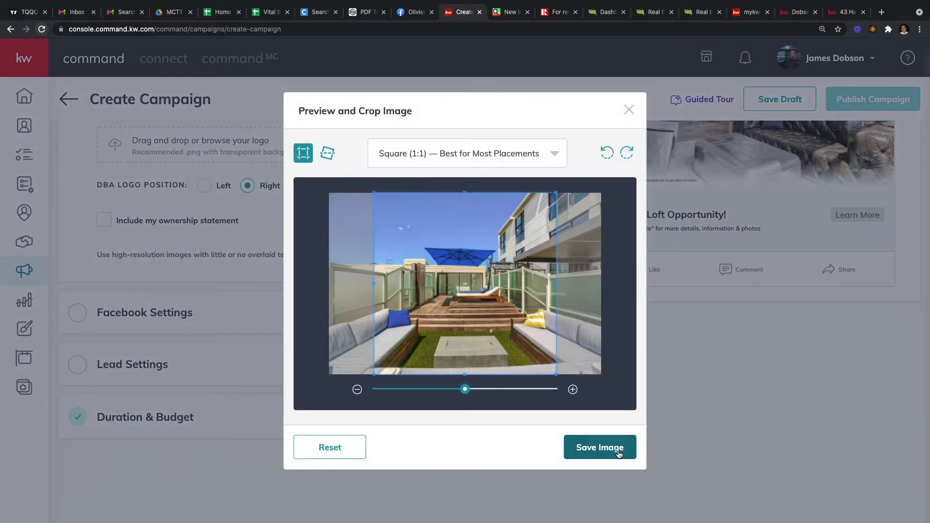
click(595, 450)
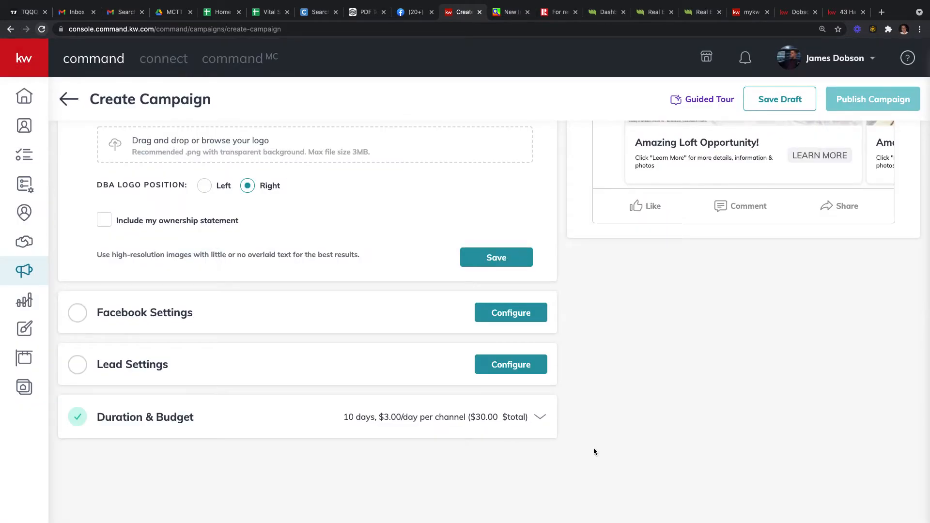
Step: Drop the kw logo PNG into the DBA Logo zone at position Right and save Media
scroll(602, 282, up, 5)
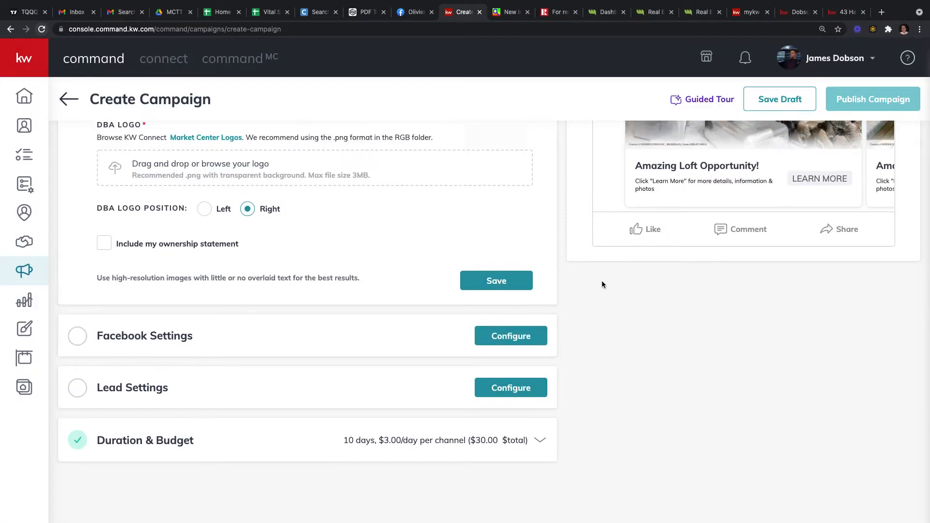
scroll(765, 281, up, 1)
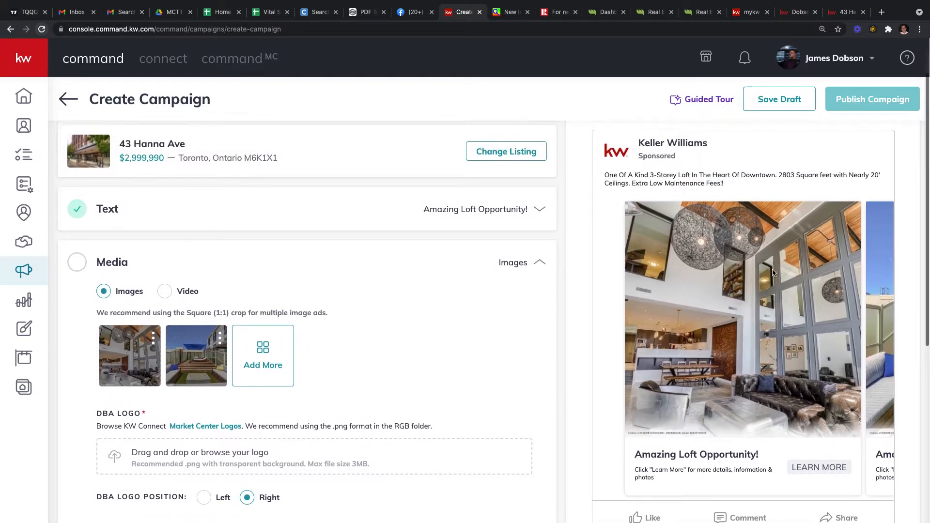
drag(766, 290, 756, 311)
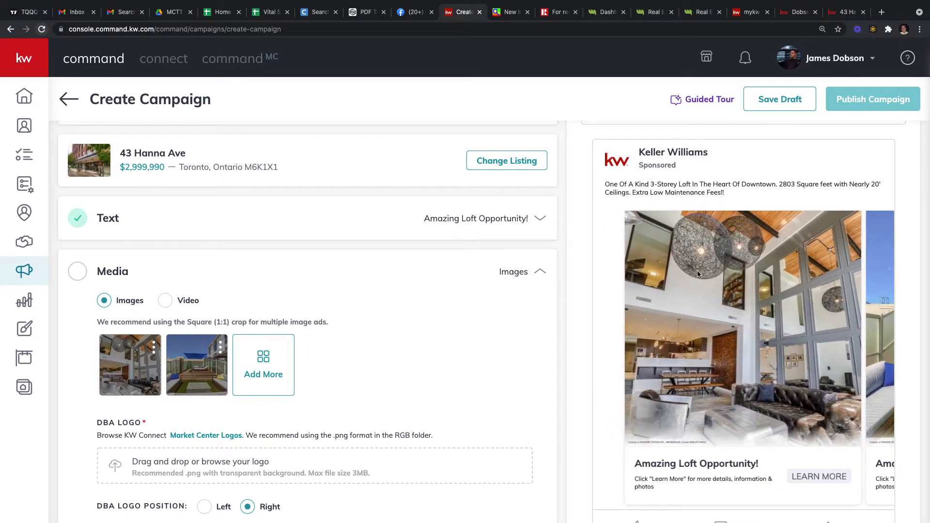
scroll(719, 346, down, 1)
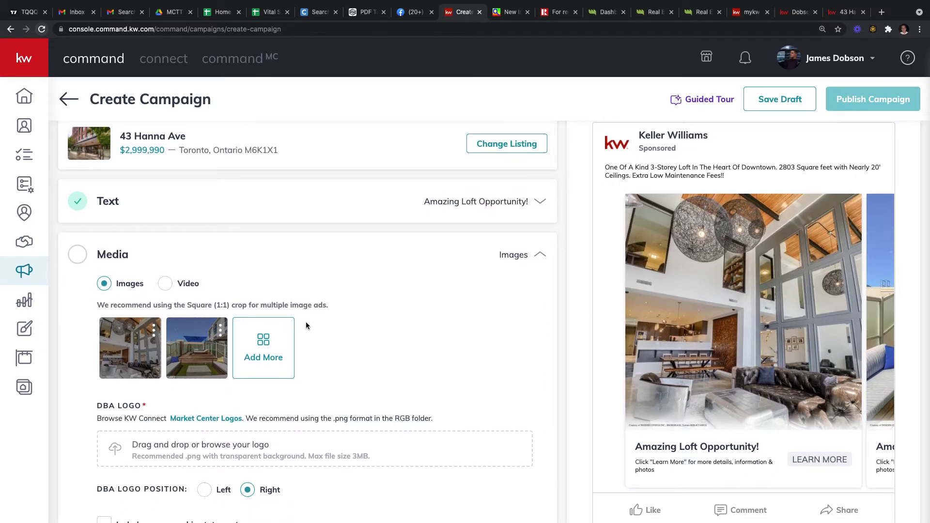
scroll(255, 353, down, 2)
scroll(237, 373, down, 4)
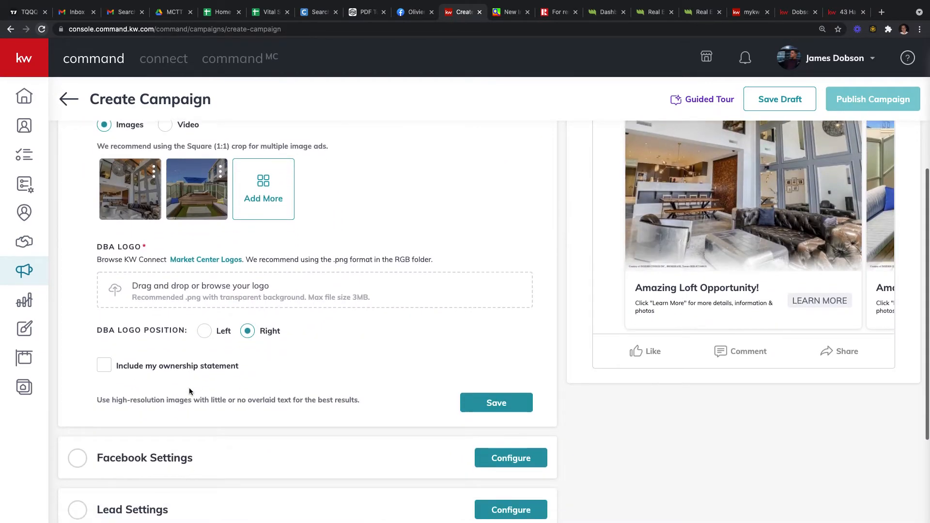
scroll(492, 419, up, 3)
scroll(342, 394, down, 1)
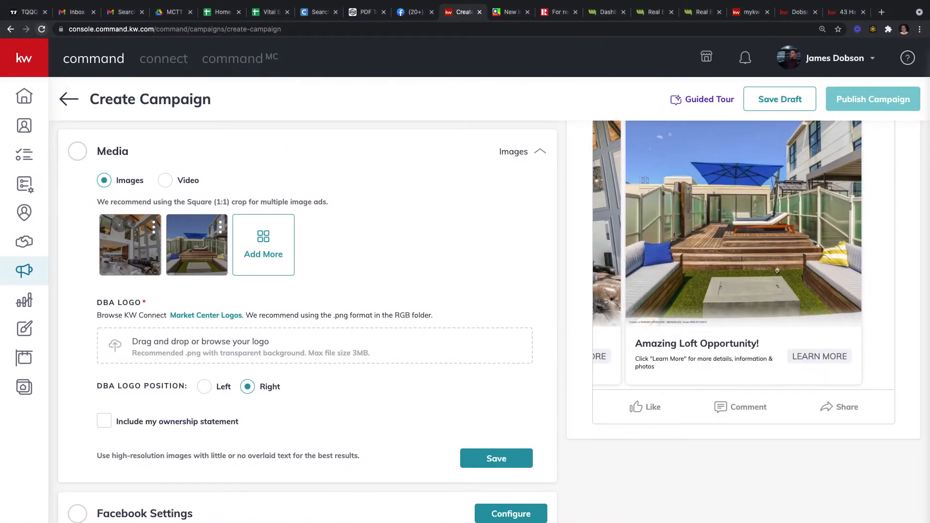
drag(586, 292, 232, 341)
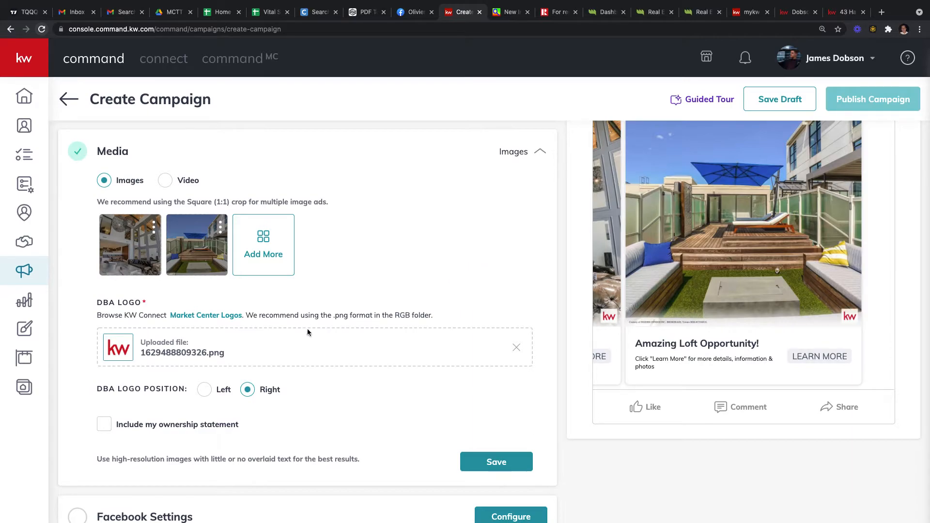
scroll(330, 357, down, 2)
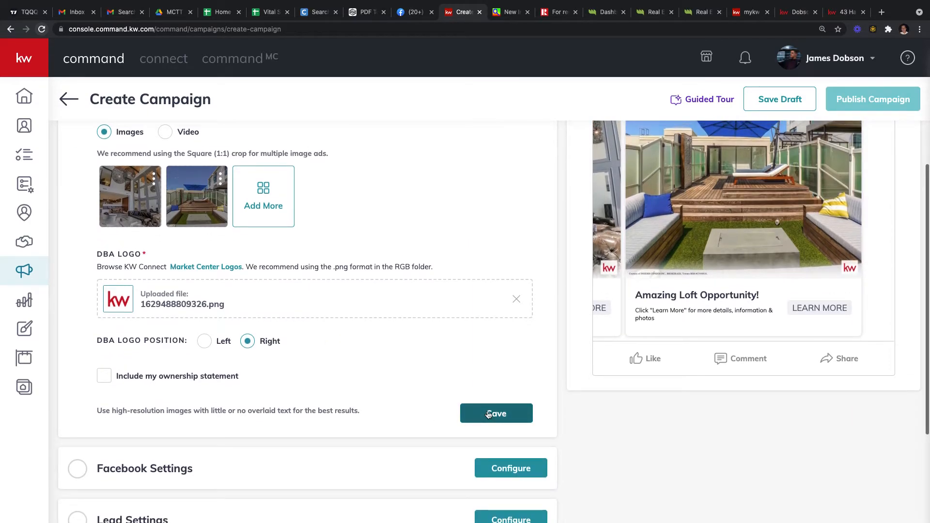
click(489, 413)
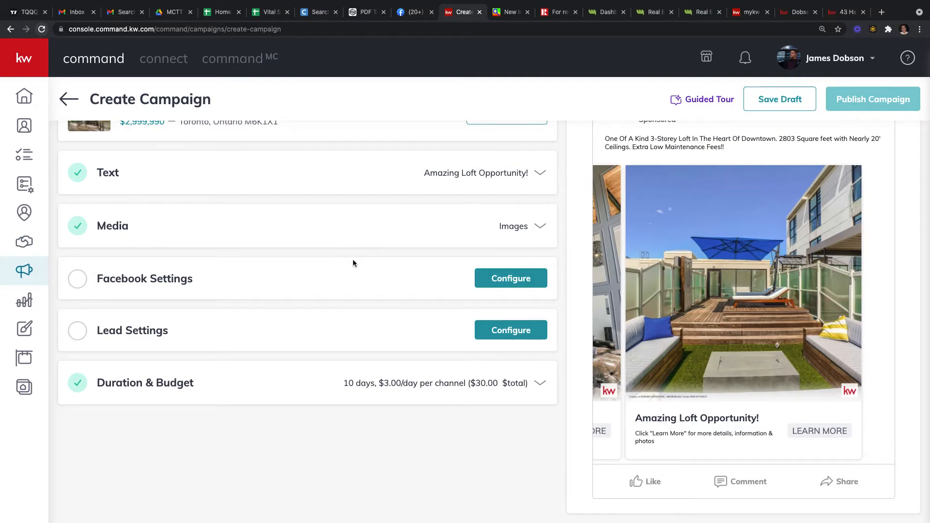
scroll(353, 261, up, 1)
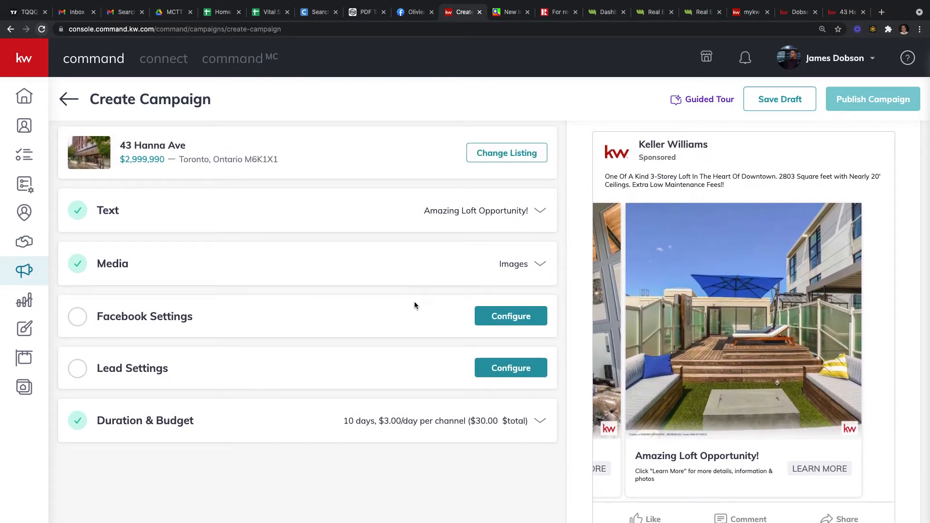
Step: Choose the agent's business page in the ad's Facebook Settings
click(511, 317)
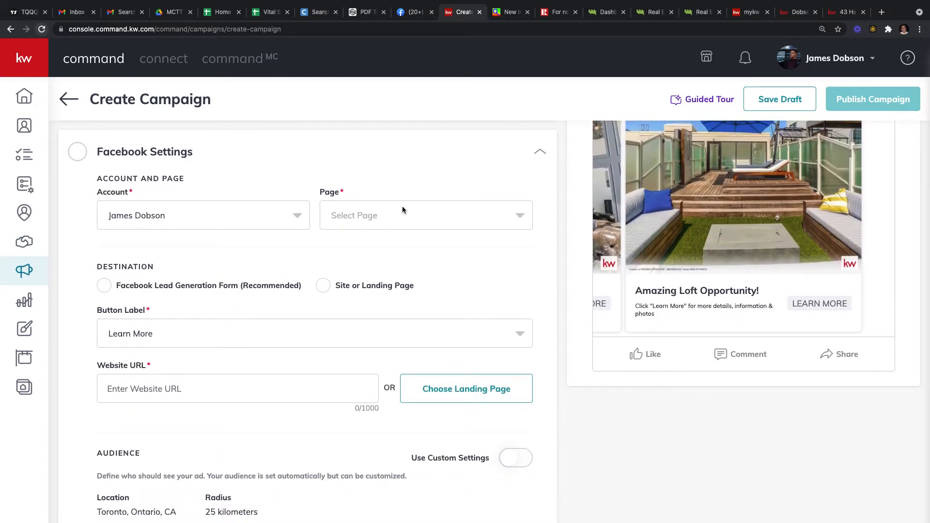
click(416, 227)
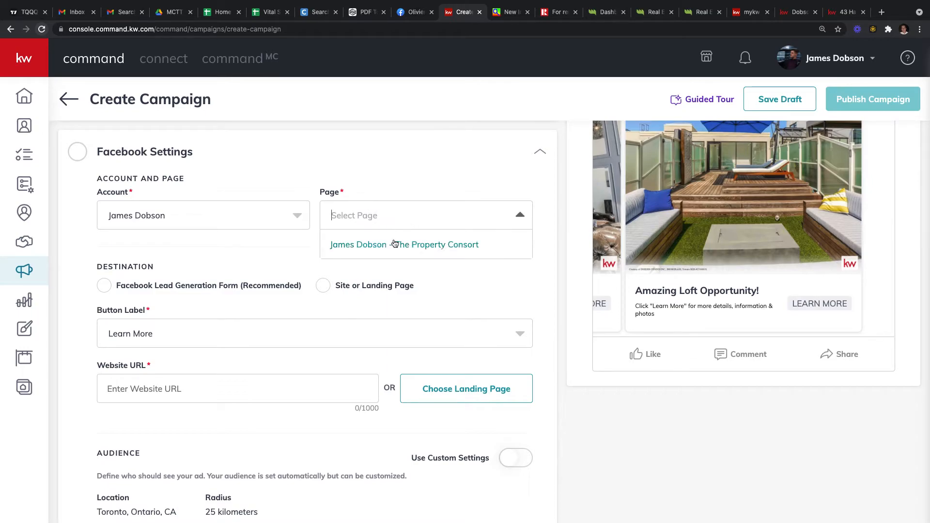
click(407, 243)
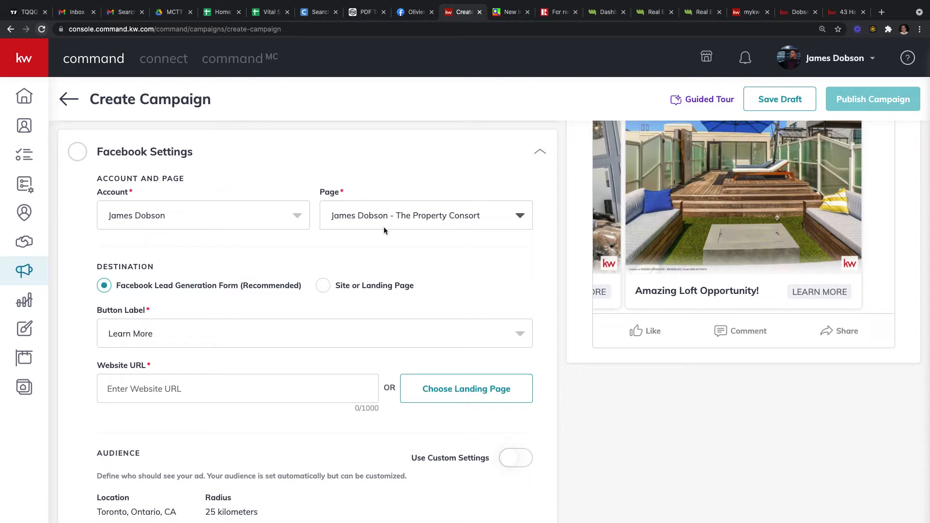
Step: Keep Facebook Lead Generation Form as the destination after briefly trying the website option
scroll(379, 262, down, 3)
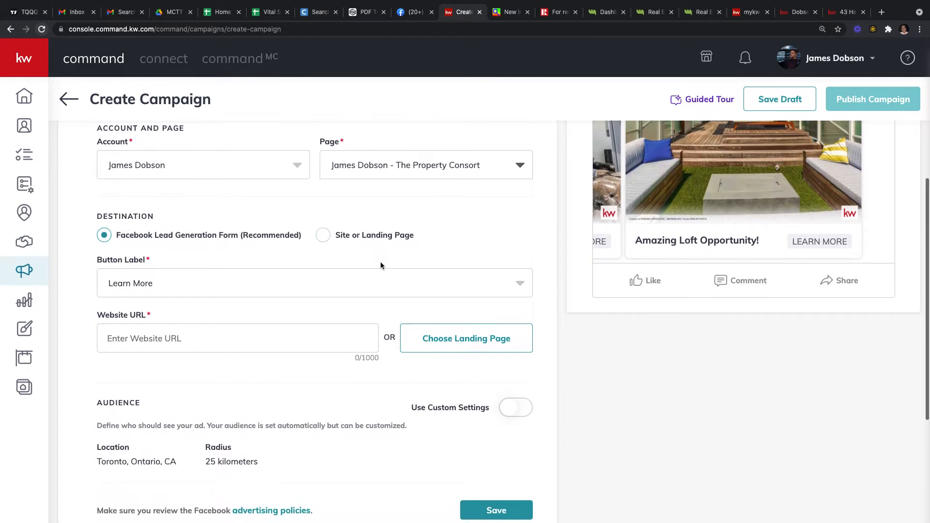
scroll(285, 249, up, 2)
scroll(285, 251, down, 2)
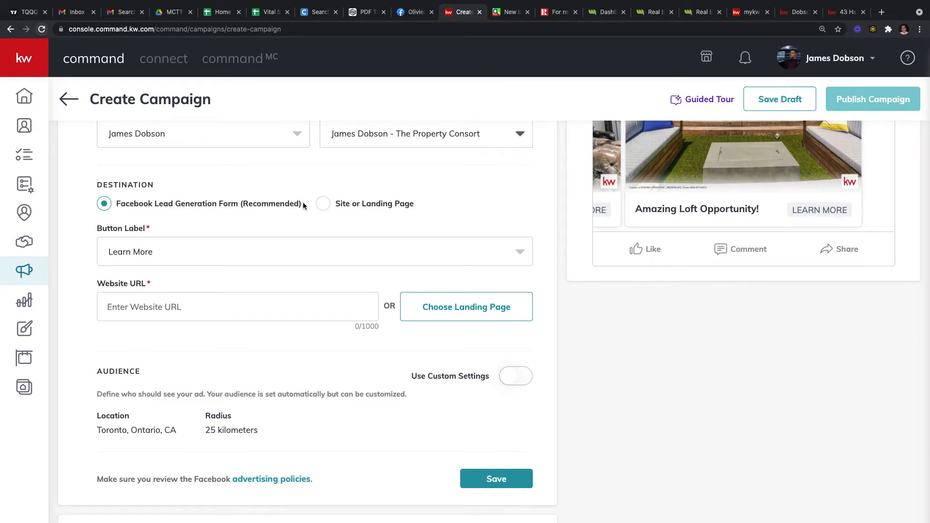
drag(116, 204, 300, 208)
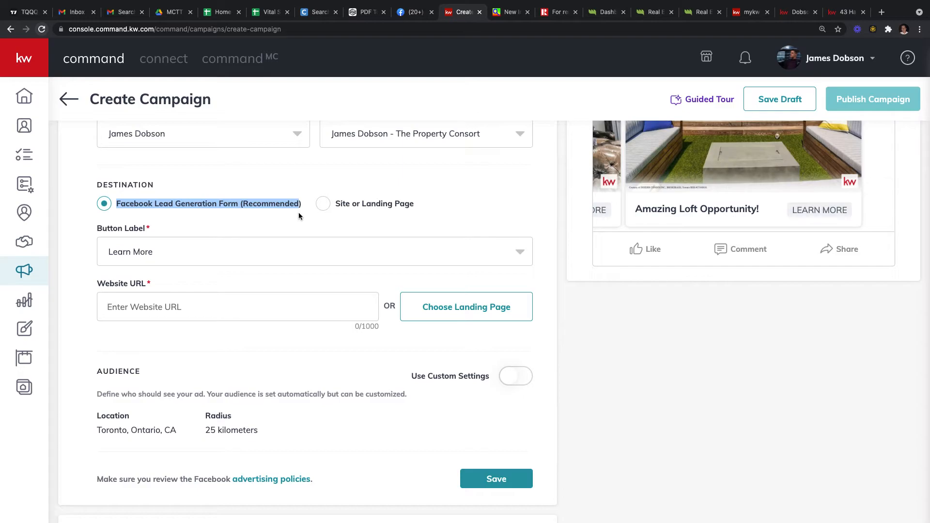
scroll(761, 293, up, 5)
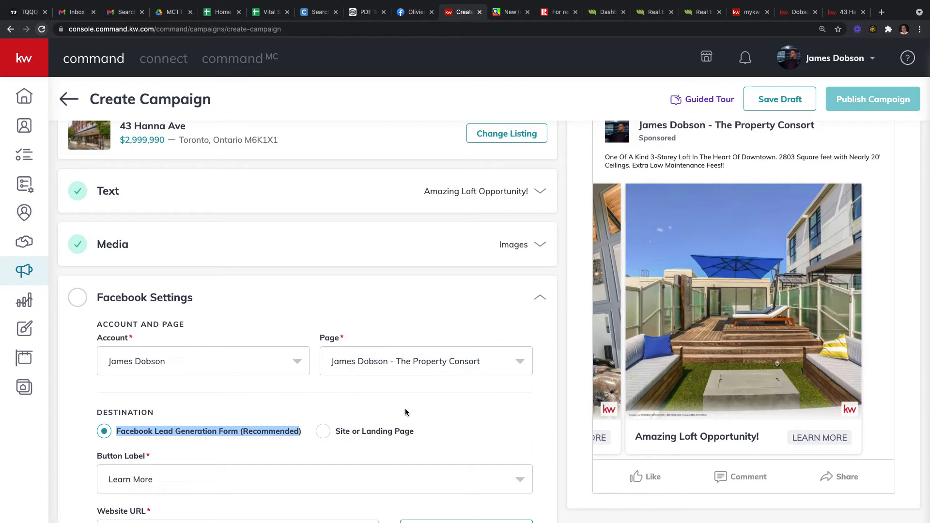
scroll(407, 438, down, 2)
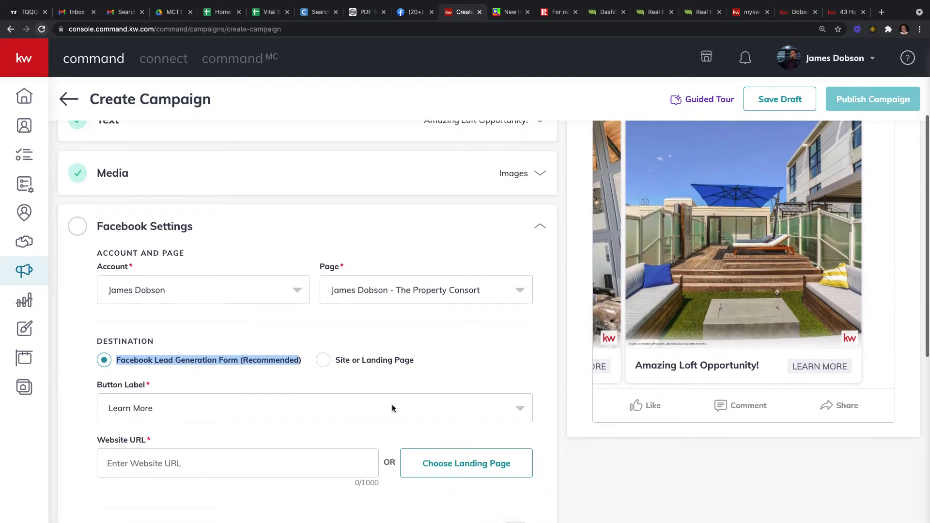
click(323, 363)
click(424, 364)
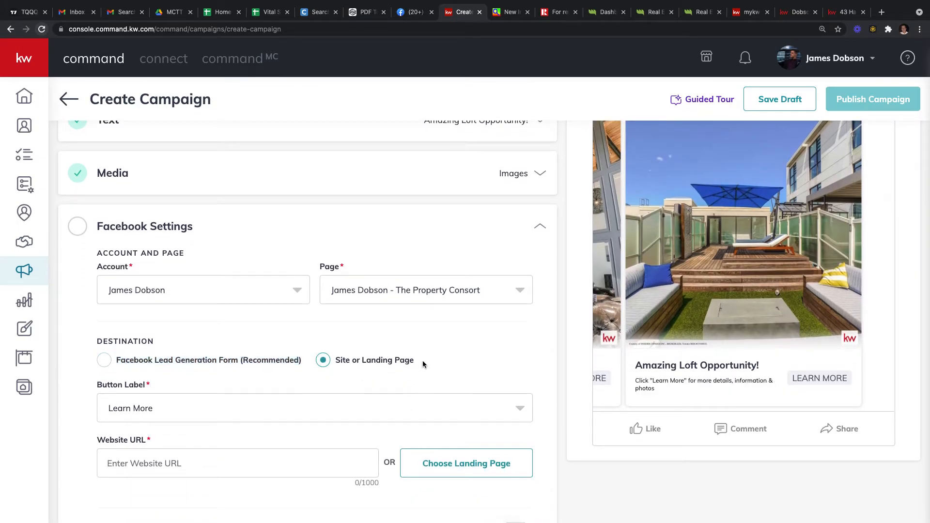
scroll(675, 303, up, 1)
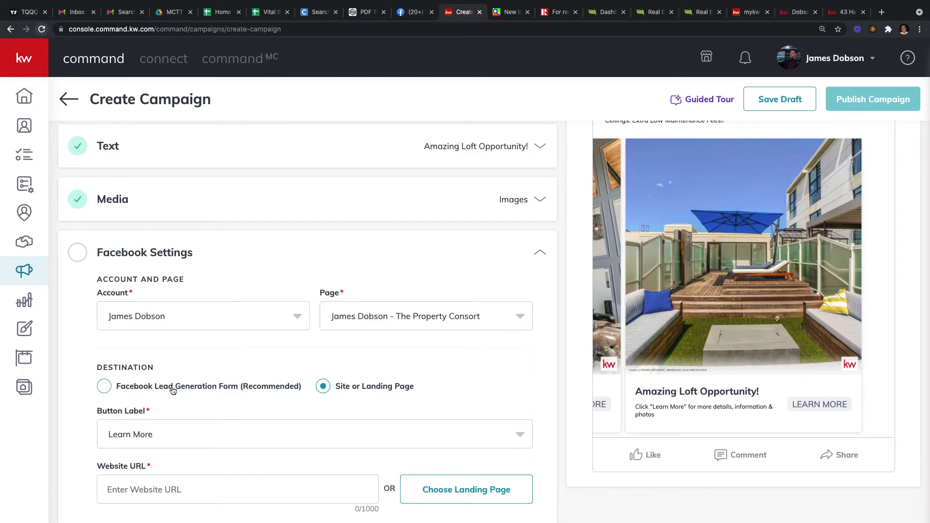
click(215, 390)
scroll(214, 388, down, 2)
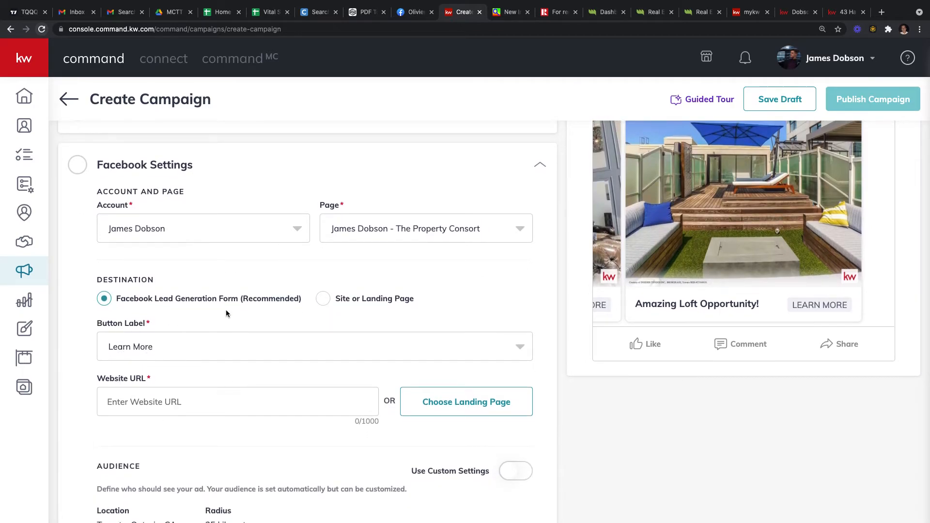
click(848, 12)
scroll(678, 273, up, 3)
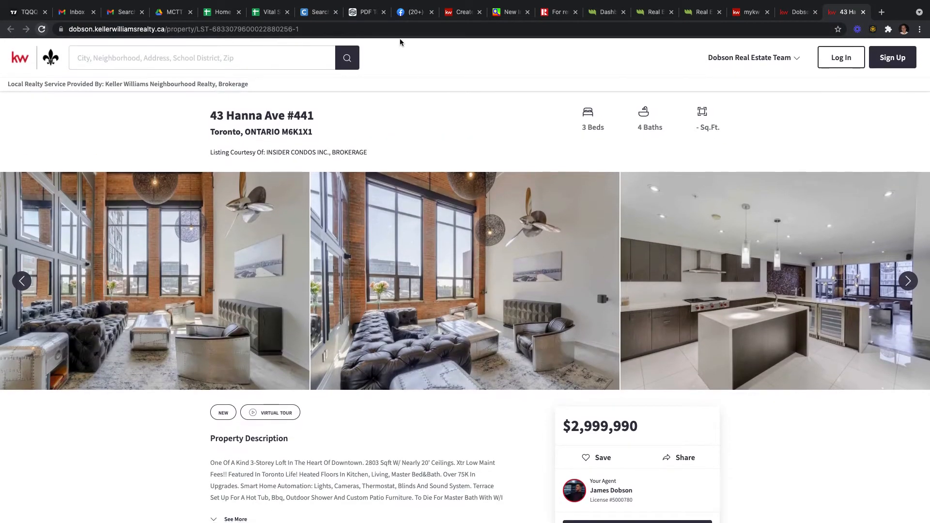
click(402, 32)
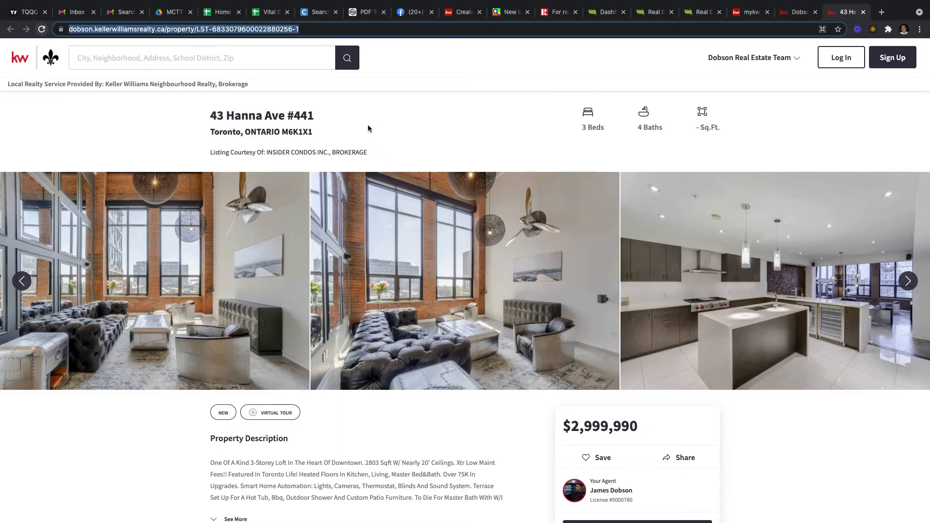
drag(202, 118, 357, 125)
scroll(410, 188, down, 1)
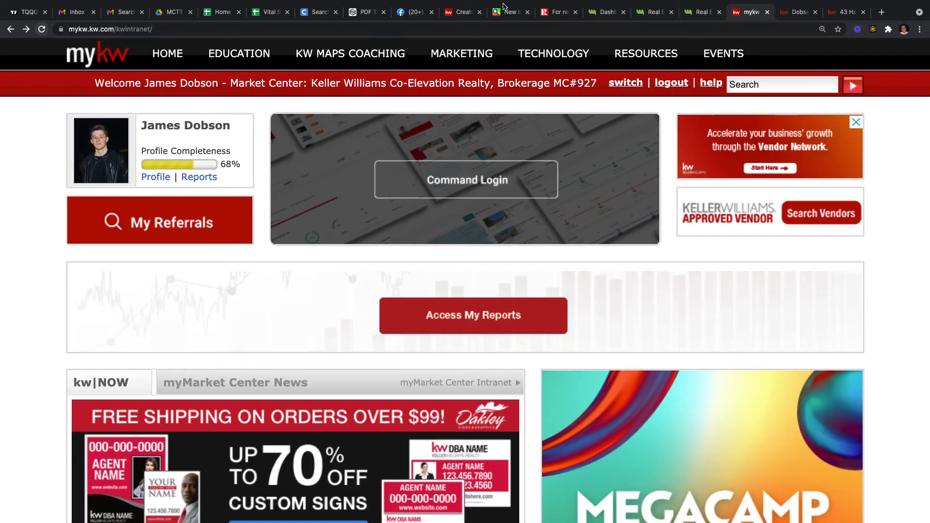
click(460, 12)
scroll(302, 240, down, 3)
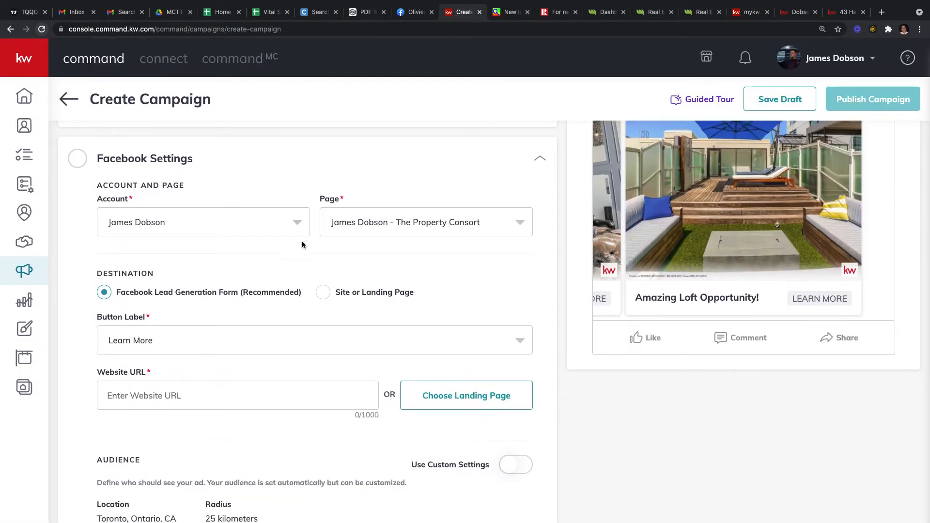
click(169, 333)
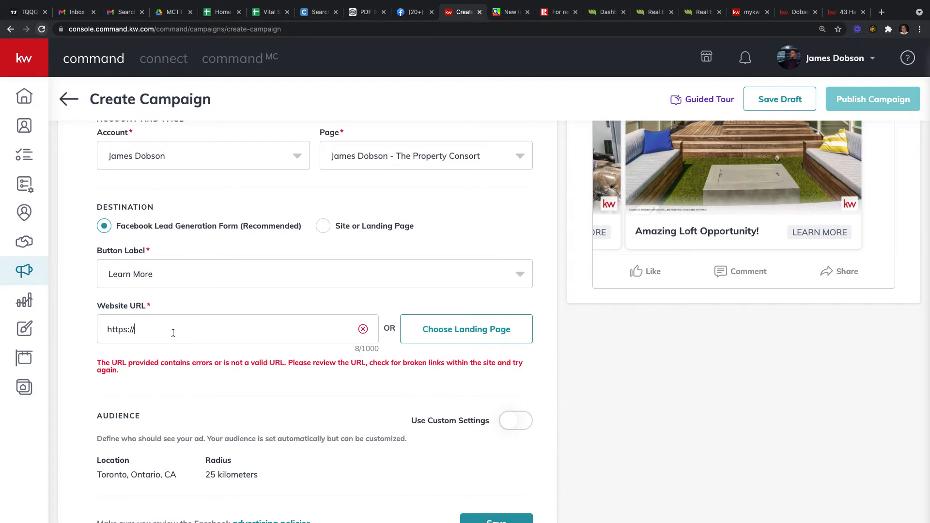
drag(170, 328, 81, 326)
key(super+v)
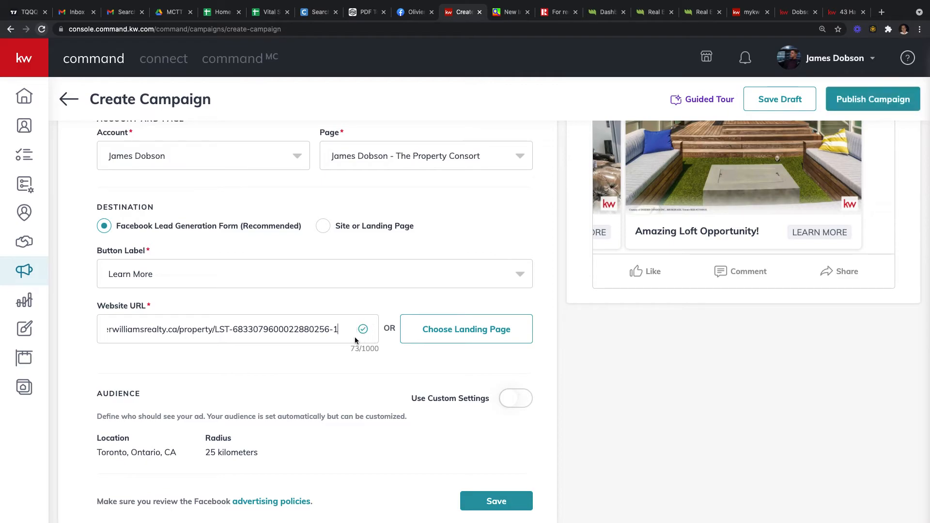
Step: Save the Facebook account and page settings
scroll(348, 339, down, 2)
scroll(332, 313, up, 4)
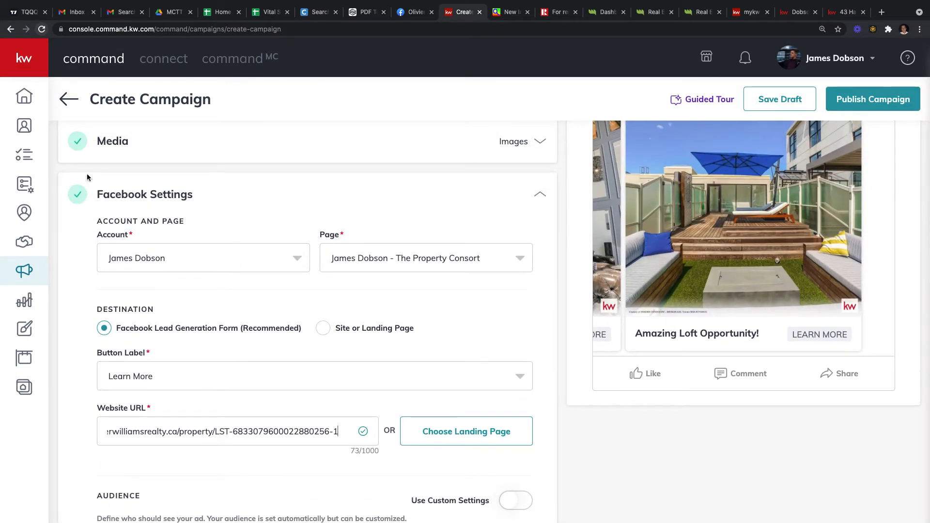
scroll(83, 194, down, 3)
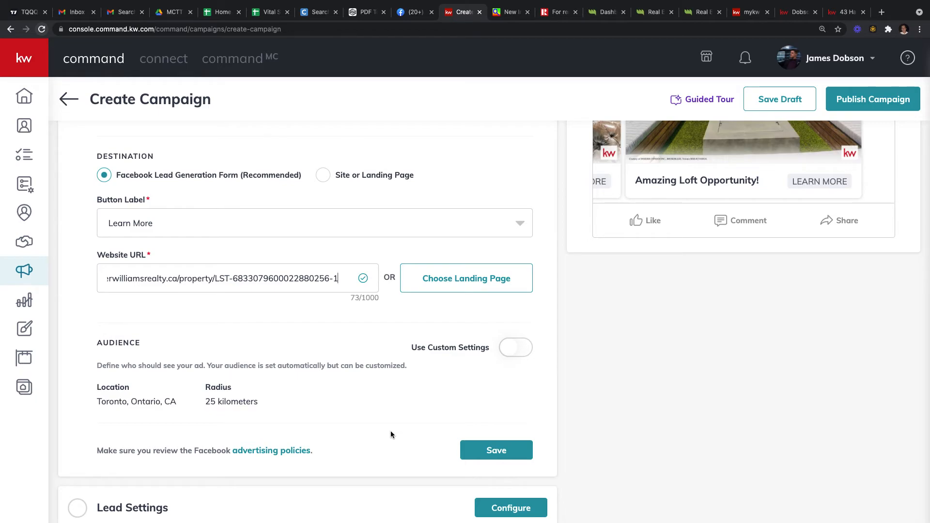
scroll(558, 383, down, 2)
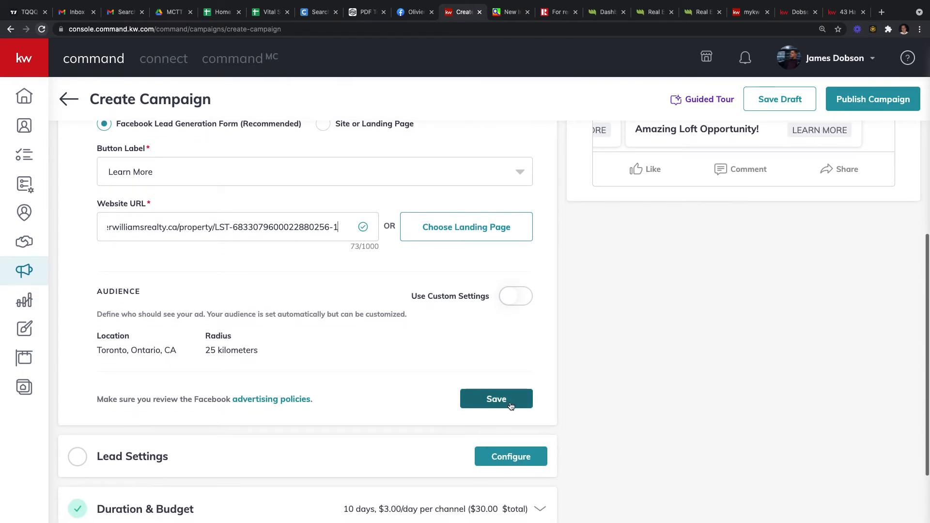
click(510, 405)
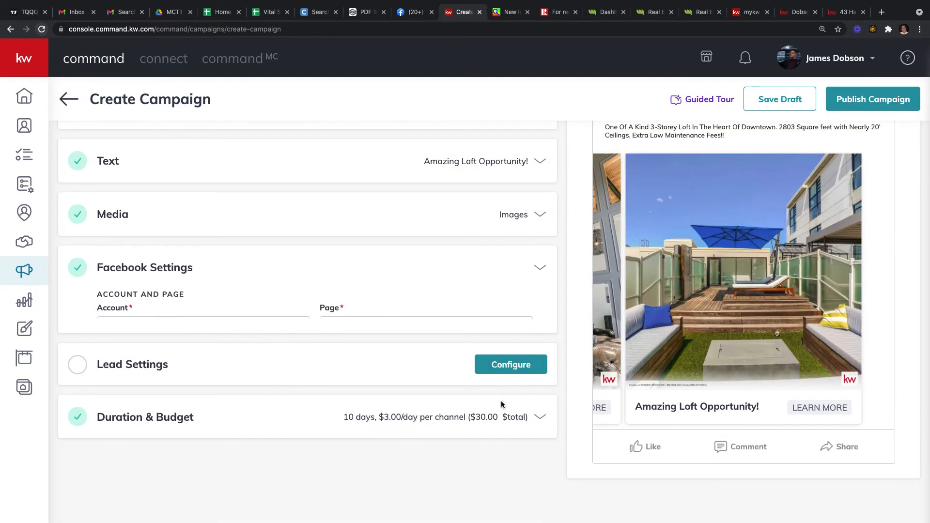
click(508, 353)
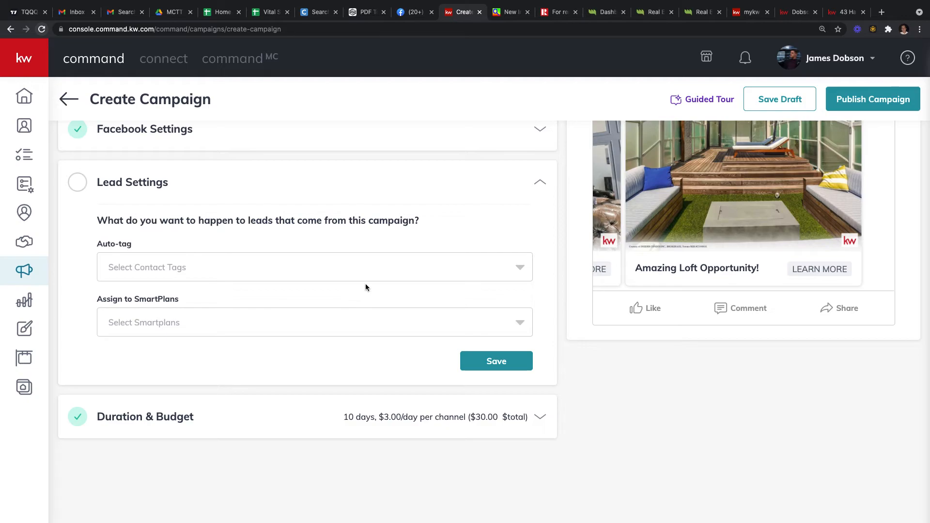
click(348, 274)
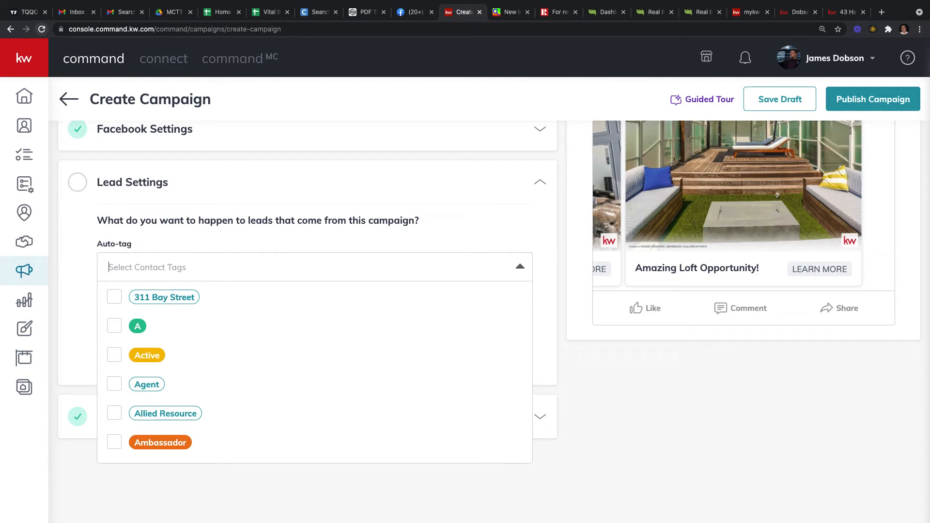
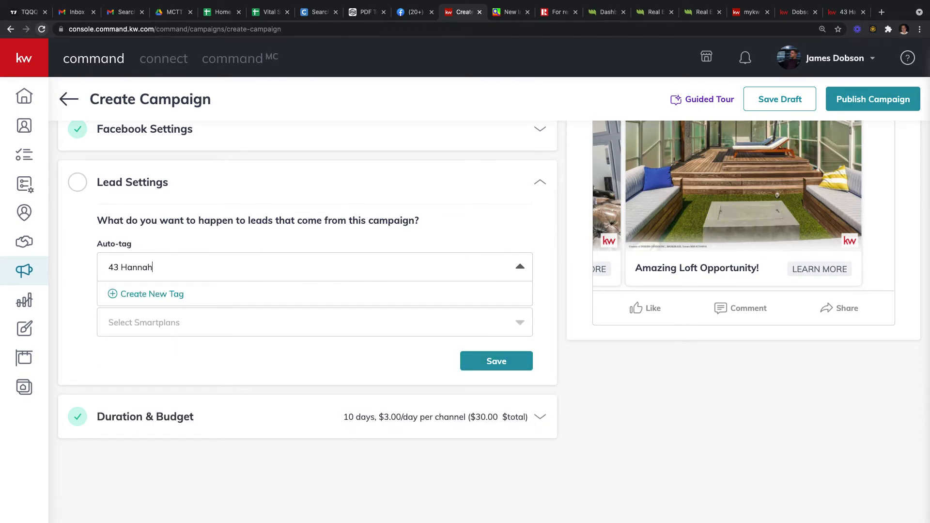
click(133, 296)
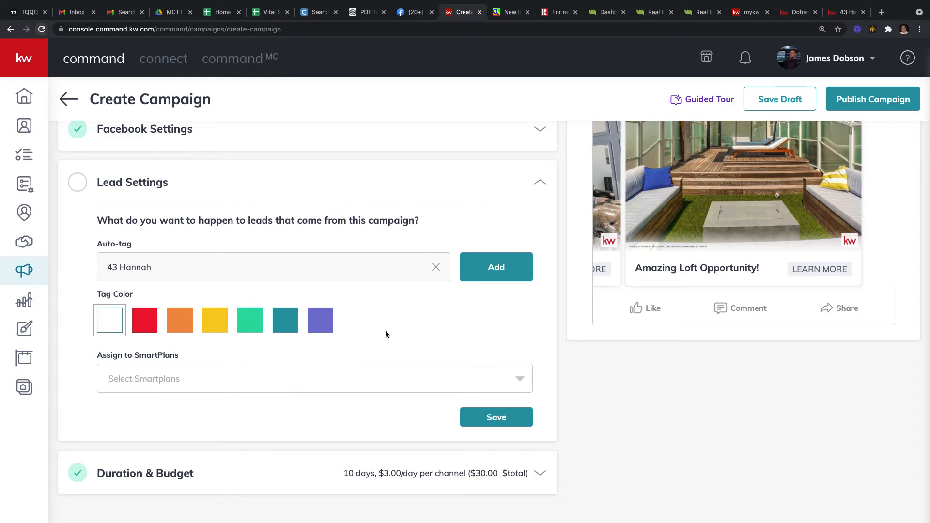
Step: Assign leads to the My 8x8 New Contact Engagement SmartPlan and save Lead Settings
click(324, 374)
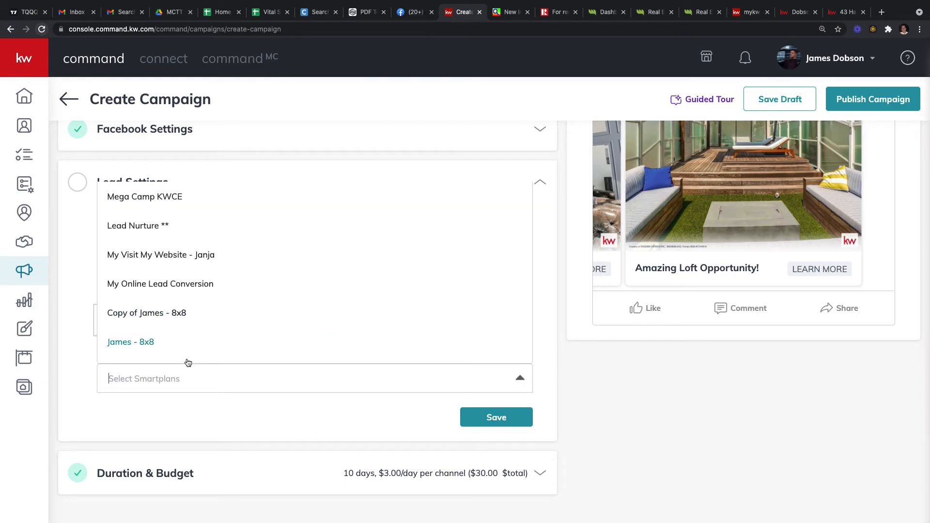
click(180, 372)
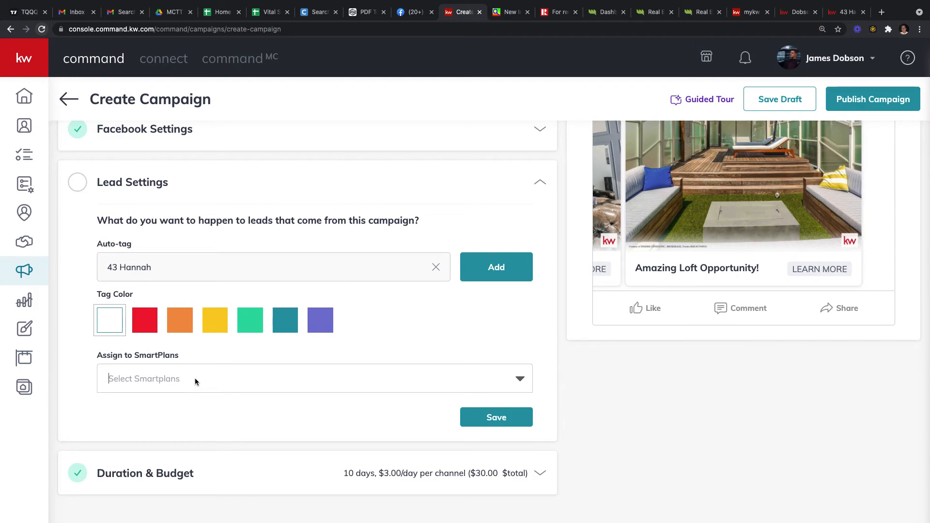
click(196, 380)
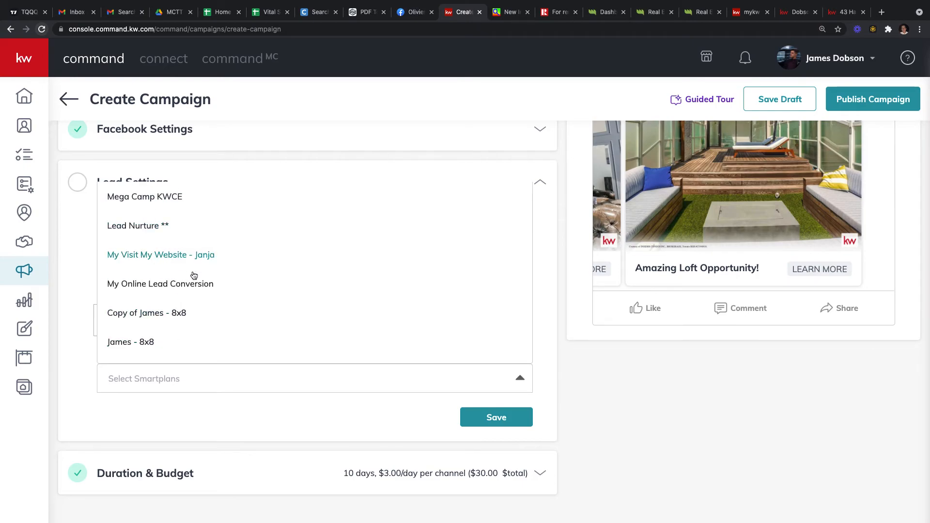
scroll(163, 332, down, 3)
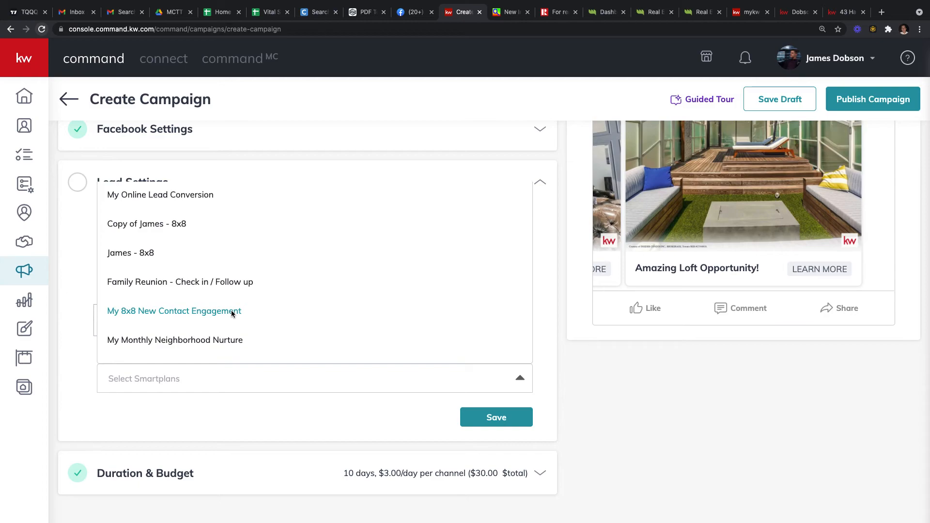
click(195, 313)
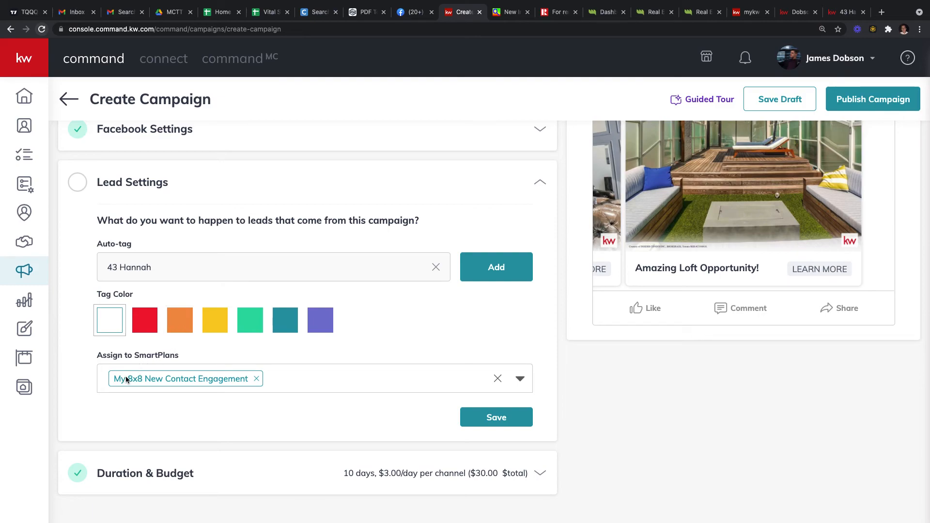
scroll(247, 380, down, 1)
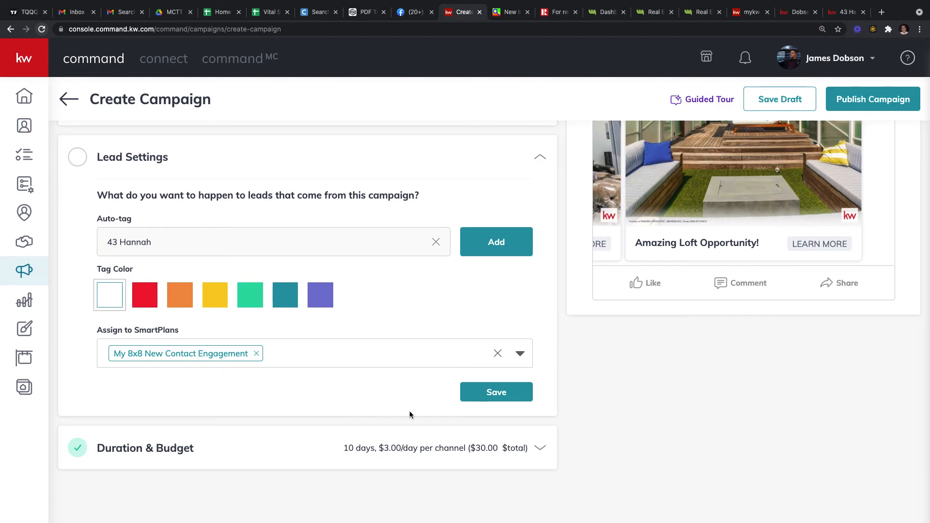
scroll(339, 383, up, 1)
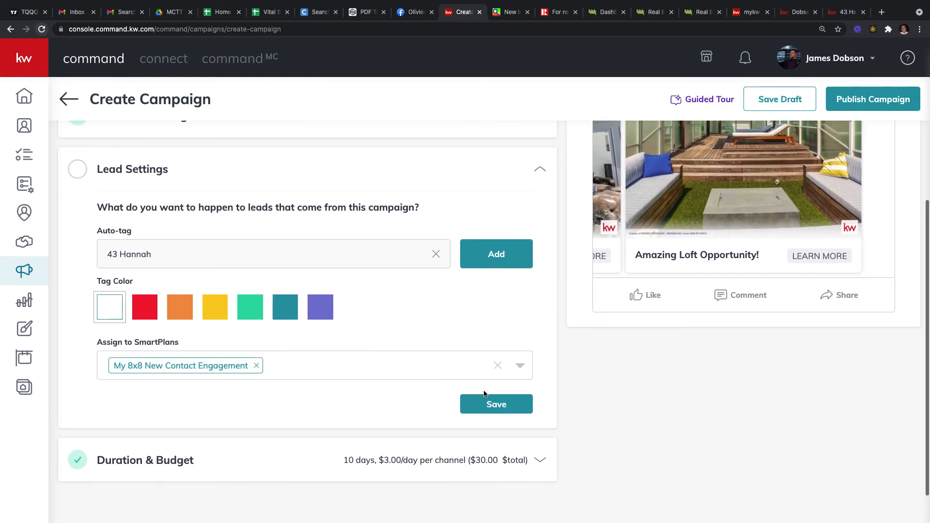
click(485, 410)
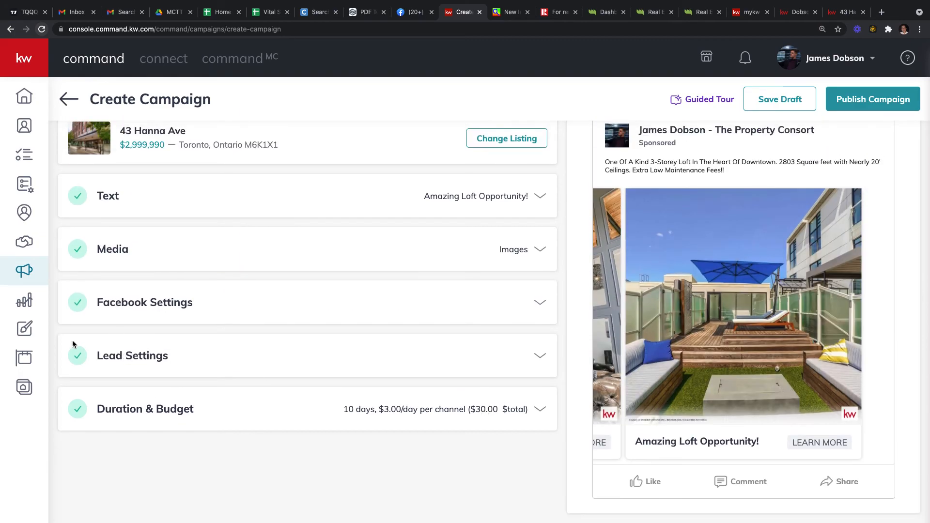
Step: Replace the 30 total budget with 25 and save Duration & Budget: 10 days, $2.50/day per channel
click(482, 410)
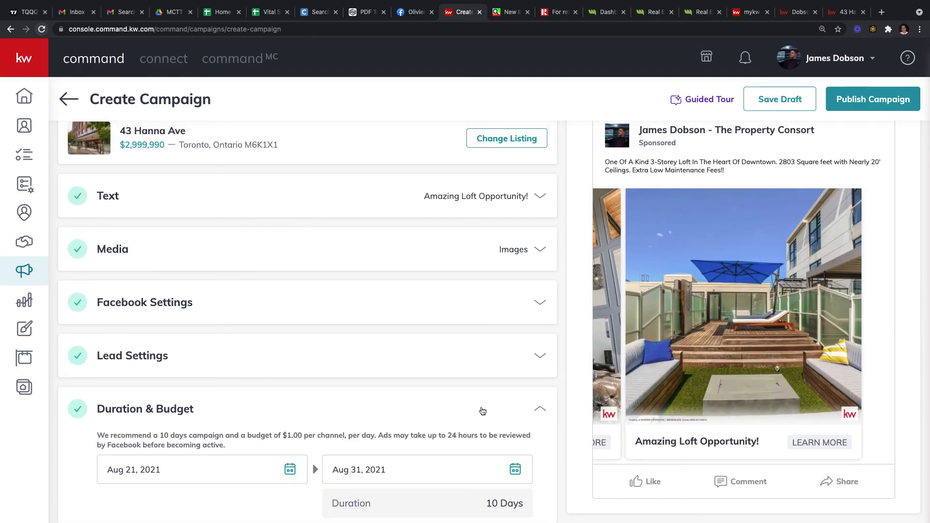
scroll(482, 411, down, 4)
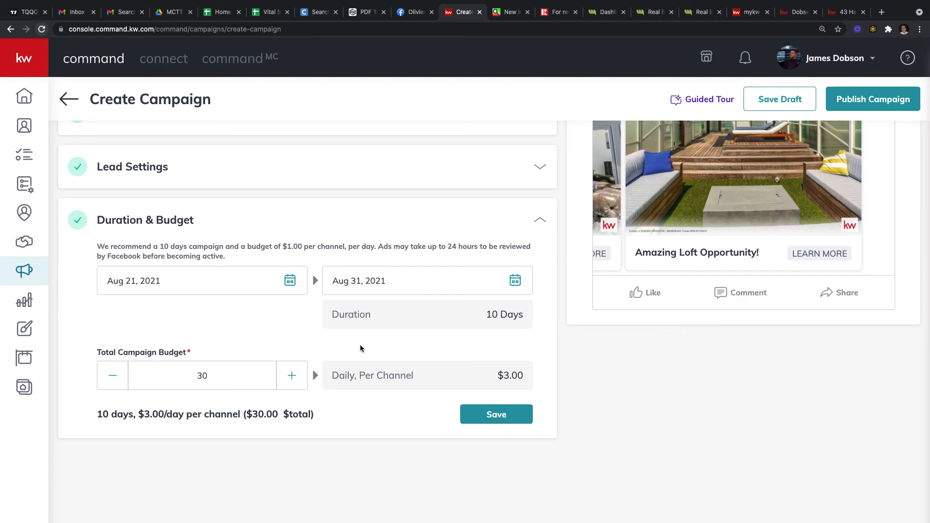
click(253, 376)
key(BackSpace)
key(BackSpace)
text(25)
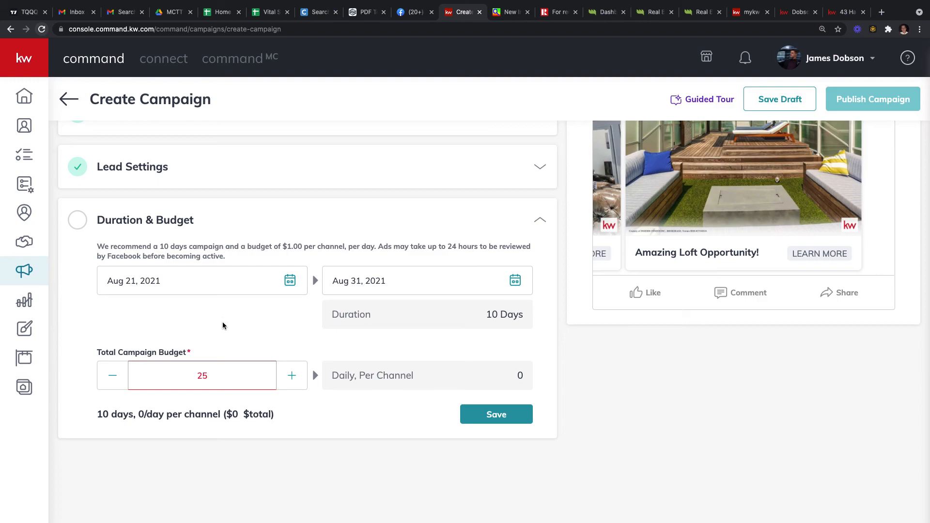
click(242, 342)
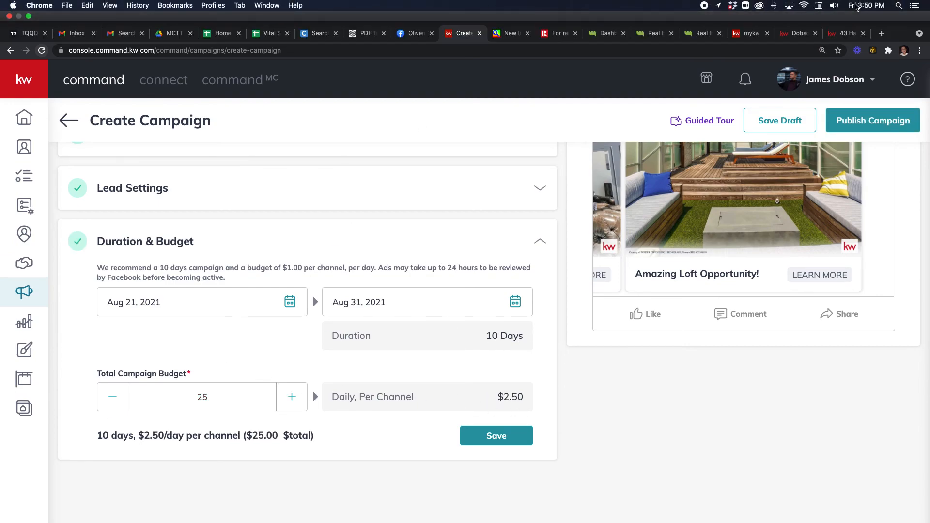
click(855, 6)
click(860, 6)
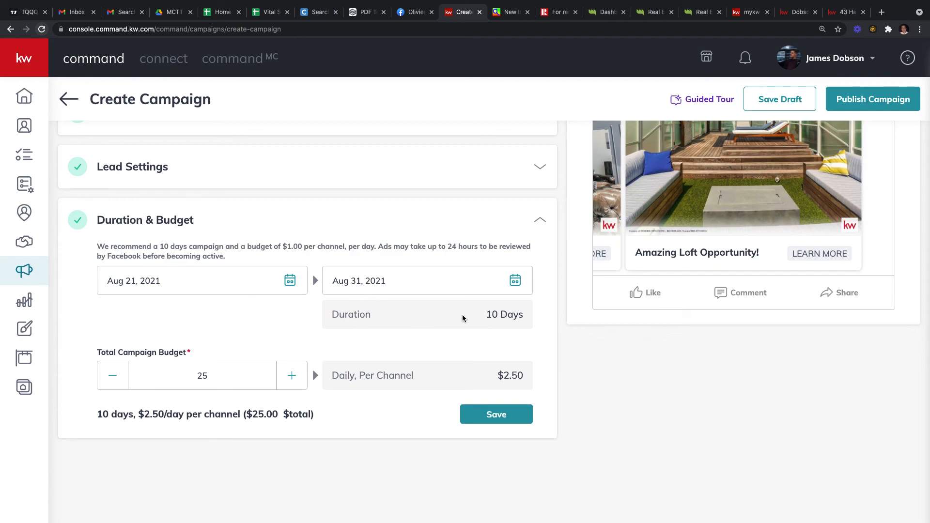
drag(493, 378, 535, 383)
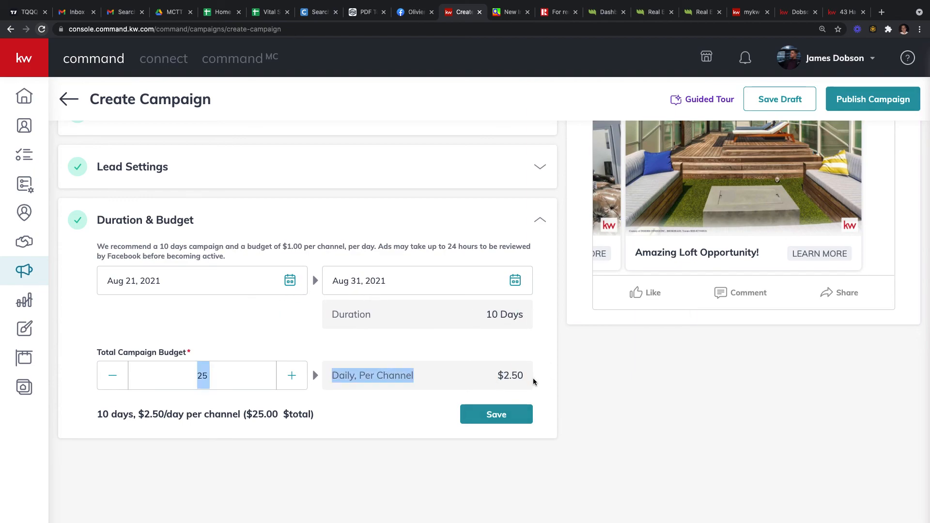
click(475, 417)
scroll(387, 316, up, 3)
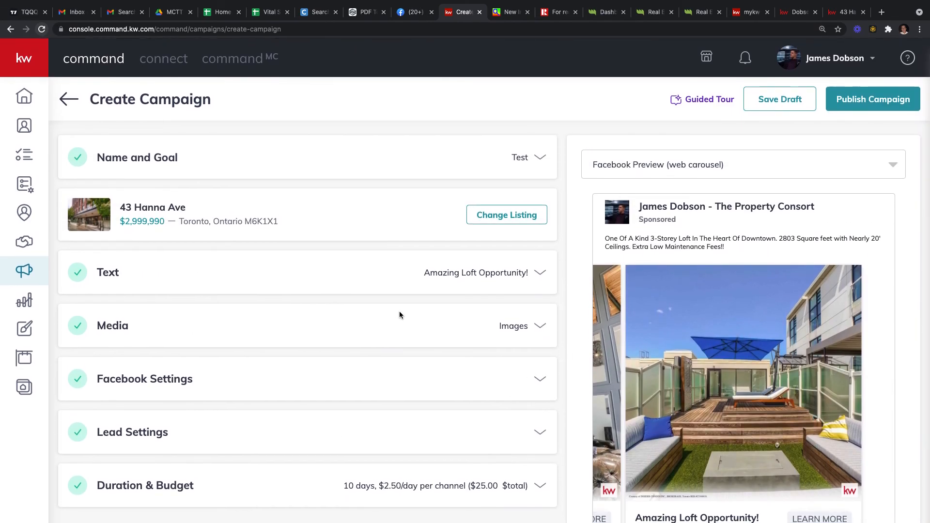
scroll(408, 332, down, 1)
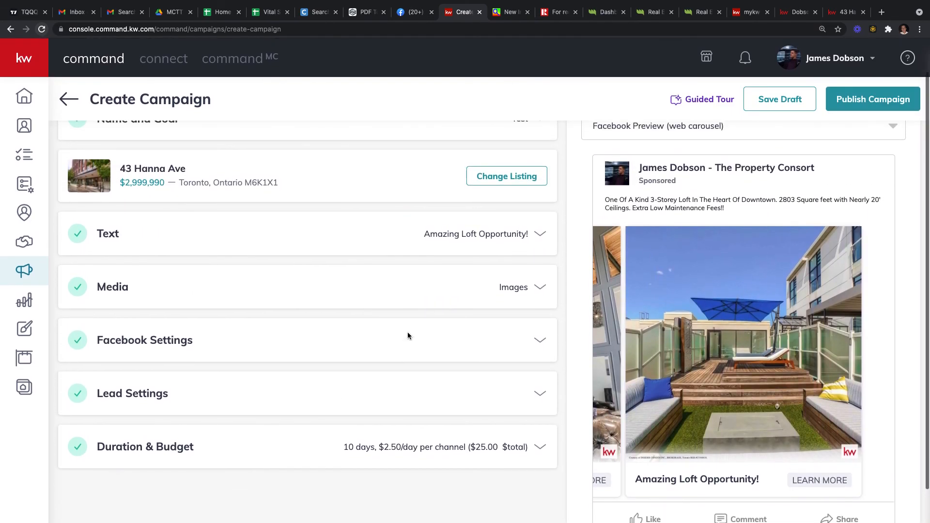
scroll(408, 335, up, 1)
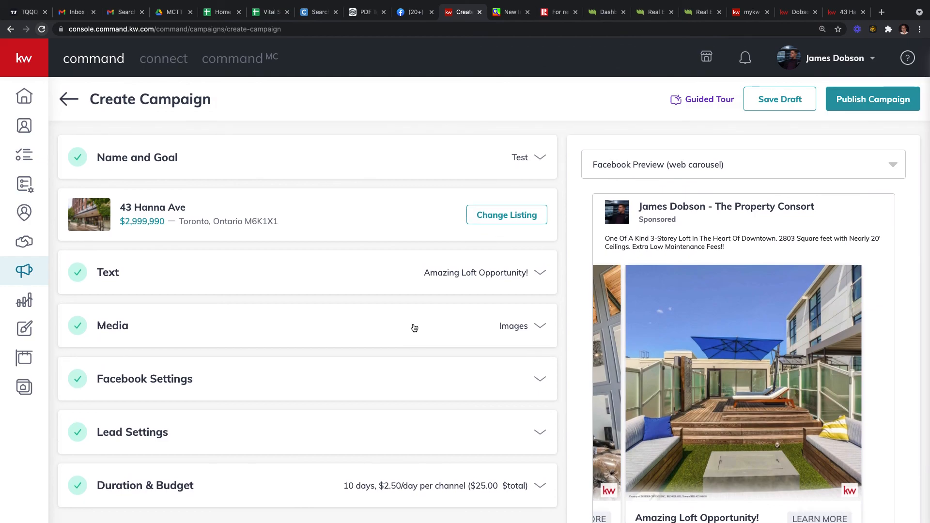
mouse_move(730, 2)
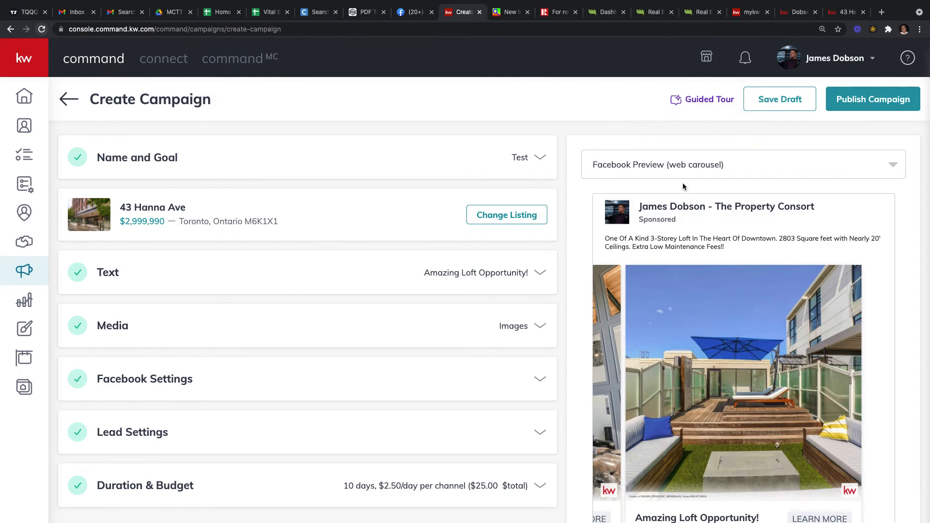
scroll(706, 170, down, 1)
scroll(708, 173, up, 1)
click(841, 98)
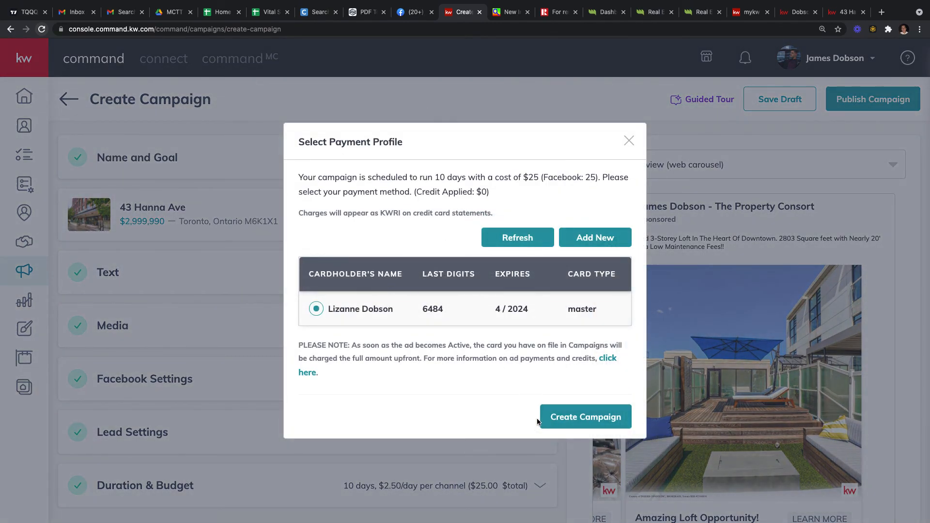
click(590, 411)
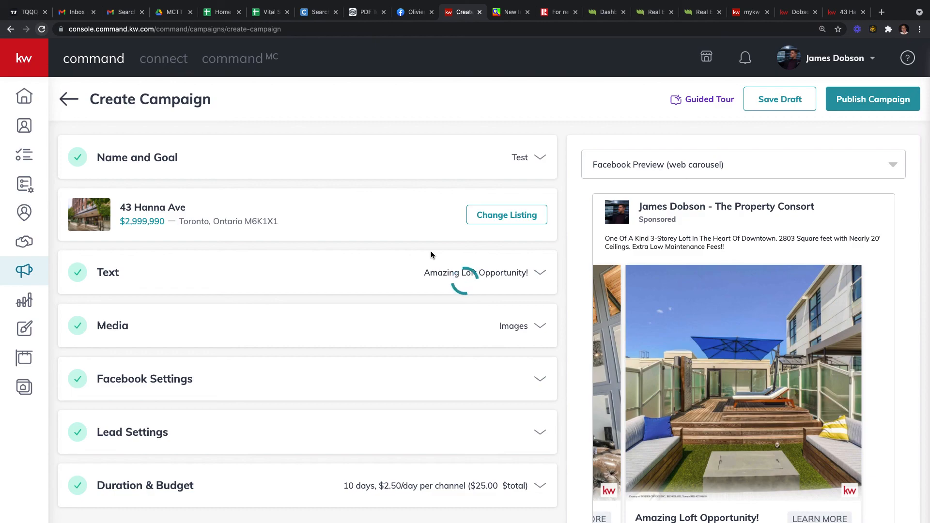
mouse_move(803, 4)
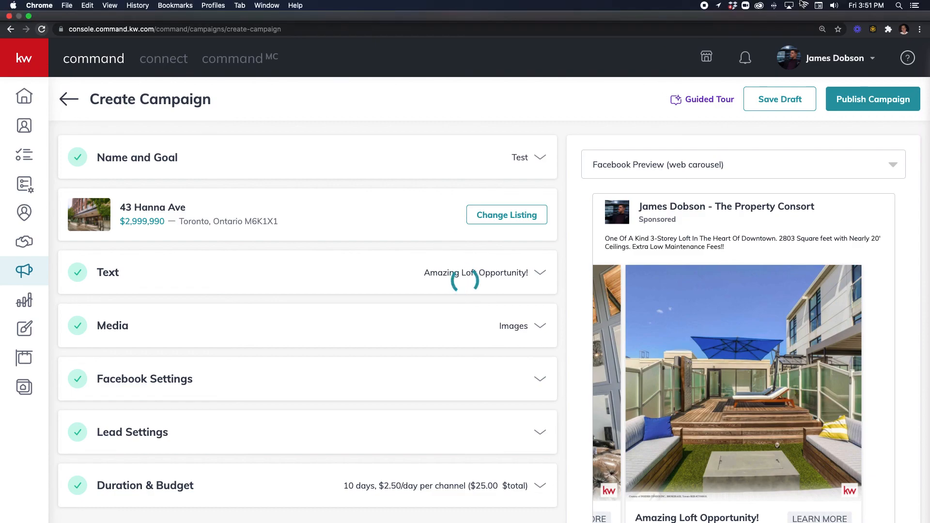